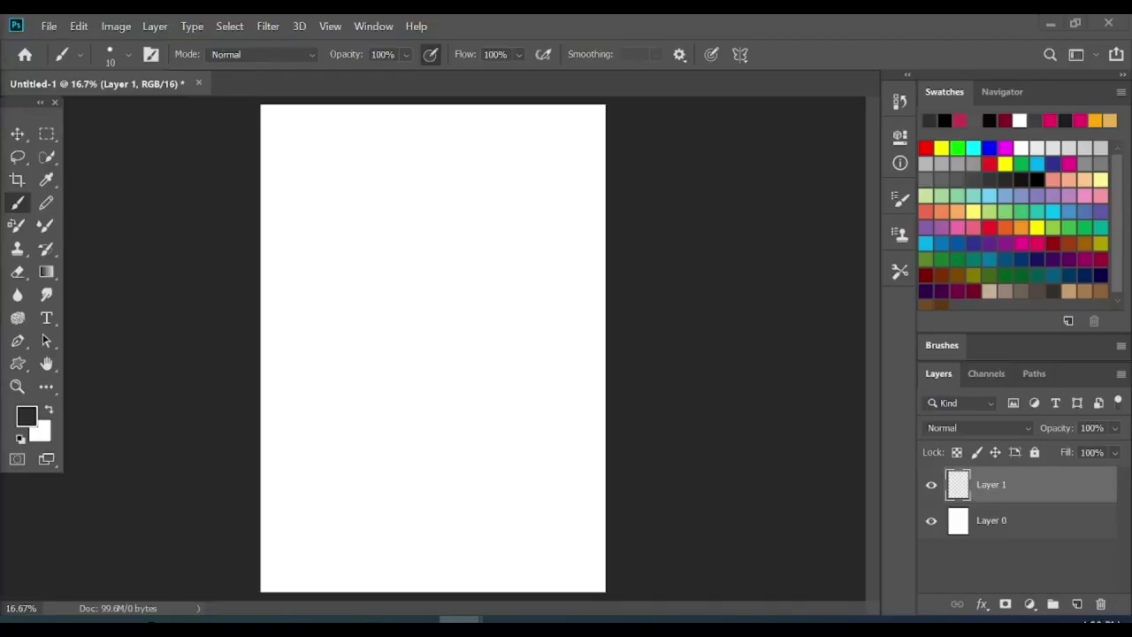
# Sketch rough torso guide lines and an oval outline for the head.
pyautogui.moveTo(410, 298)
pyautogui.mouseDown()
pyautogui.moveTo(418, 329)
pyautogui.moveTo(387, 484)
pyautogui.mouseUp()
pyautogui.moveTo(404, 345); pyautogui.dragTo(444, 336)
pyautogui.moveTo(407, 359); pyautogui.dragTo(416, 403)
pyautogui.moveTo(437, 354); pyautogui.dragTo(434, 382)
pyautogui.moveTo(367, 200); pyautogui.dragTo(414, 341)
pyautogui.moveTo(352, 239); pyautogui.dragTo(469, 283)
pyautogui.moveTo(358, 202)
pyautogui.mouseDown()
pyautogui.moveTo(433, 339)
pyautogui.moveTo(387, 344)
pyautogui.mouseUp()
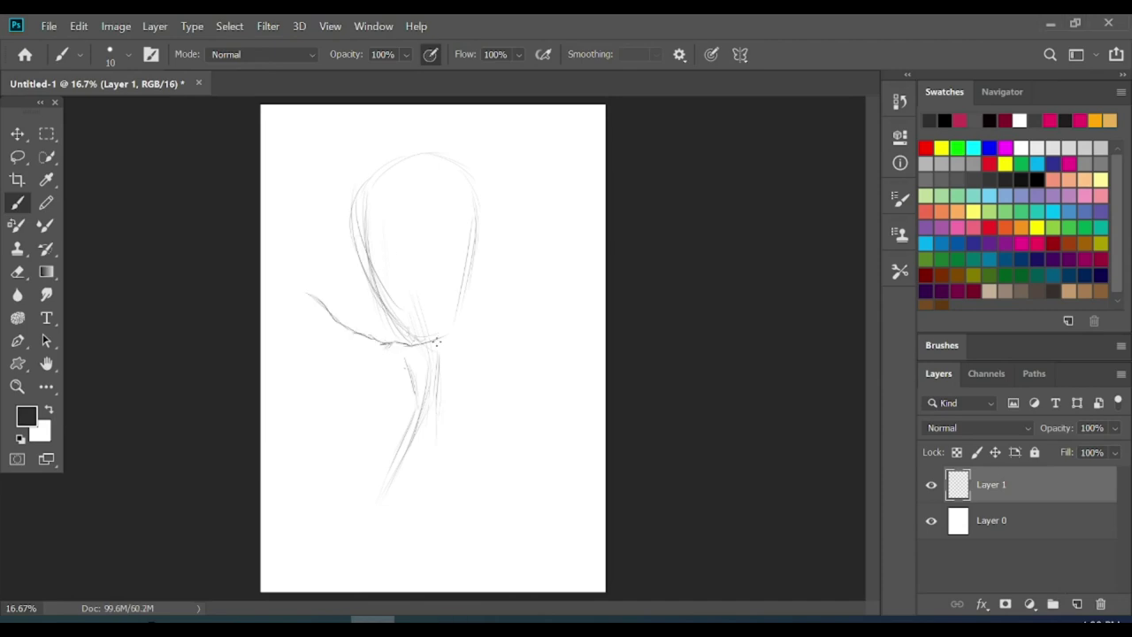
# Sketch a raised arm, both hands and a flag outline stretched between them.
pyautogui.moveTo(296, 274); pyautogui.dragTo(377, 357)
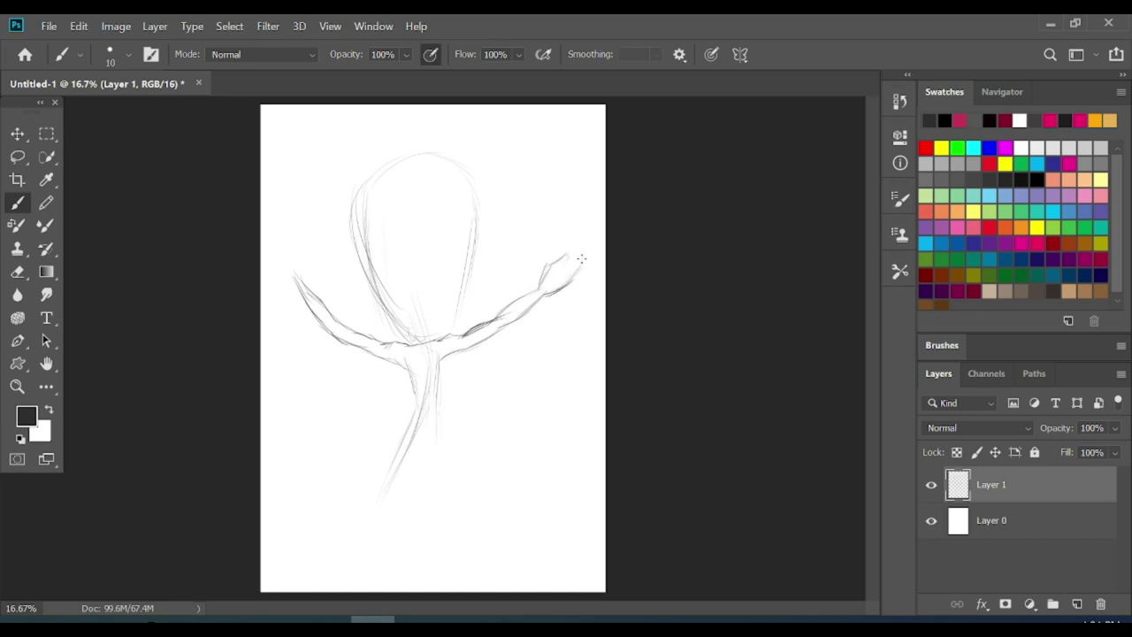
pyautogui.moveTo(556, 262); pyautogui.dragTo(568, 255)
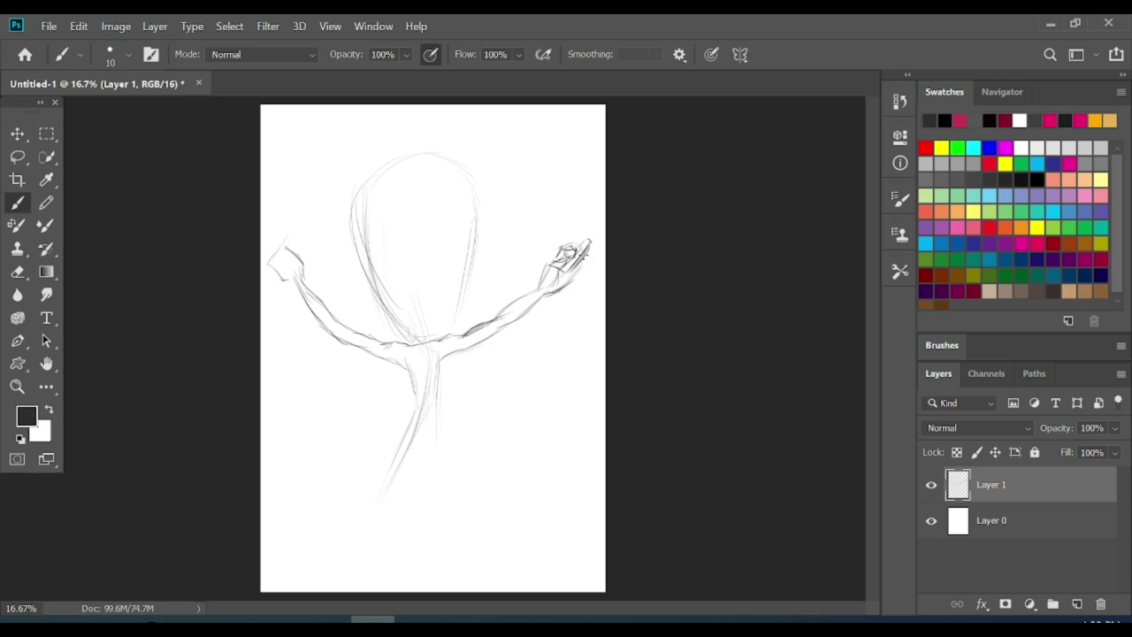
pyautogui.moveTo(299, 255); pyautogui.dragTo(304, 276)
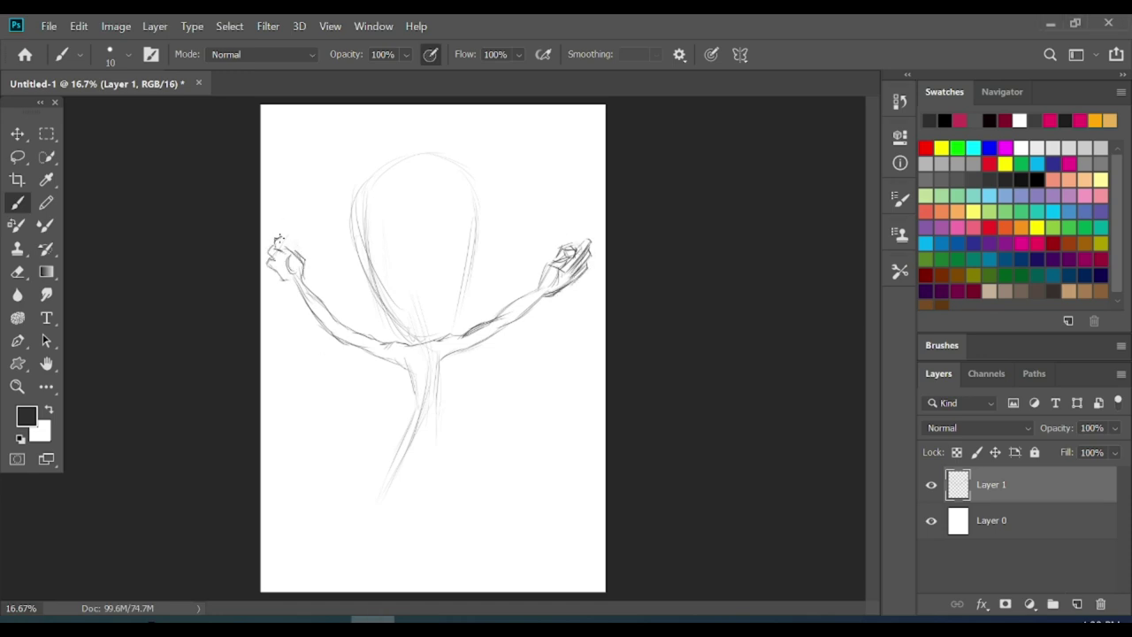
pyautogui.moveTo(294, 232); pyautogui.dragTo(360, 233)
pyautogui.moveTo(478, 246); pyautogui.dragTo(568, 245)
pyautogui.moveTo(292, 276); pyautogui.dragTo(522, 383)
pyautogui.moveTo(555, 292)
pyautogui.mouseDown()
pyautogui.moveTo(503, 384)
pyautogui.moveTo(437, 389)
pyautogui.moveTo(397, 449)
pyautogui.moveTo(383, 536)
pyautogui.mouseUp()
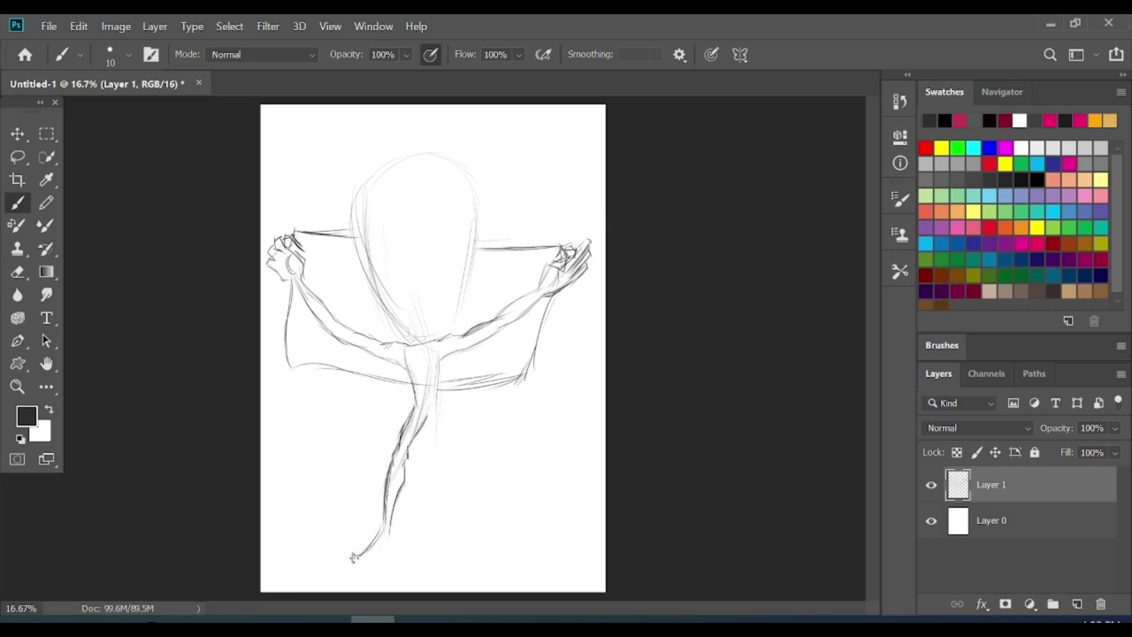
# Add a foot, then firm up the head with a face centre line and ear.
pyautogui.moveTo(421, 485)
pyautogui.mouseDown()
pyautogui.moveTo(431, 531)
pyautogui.moveTo(412, 527)
pyautogui.mouseUp()
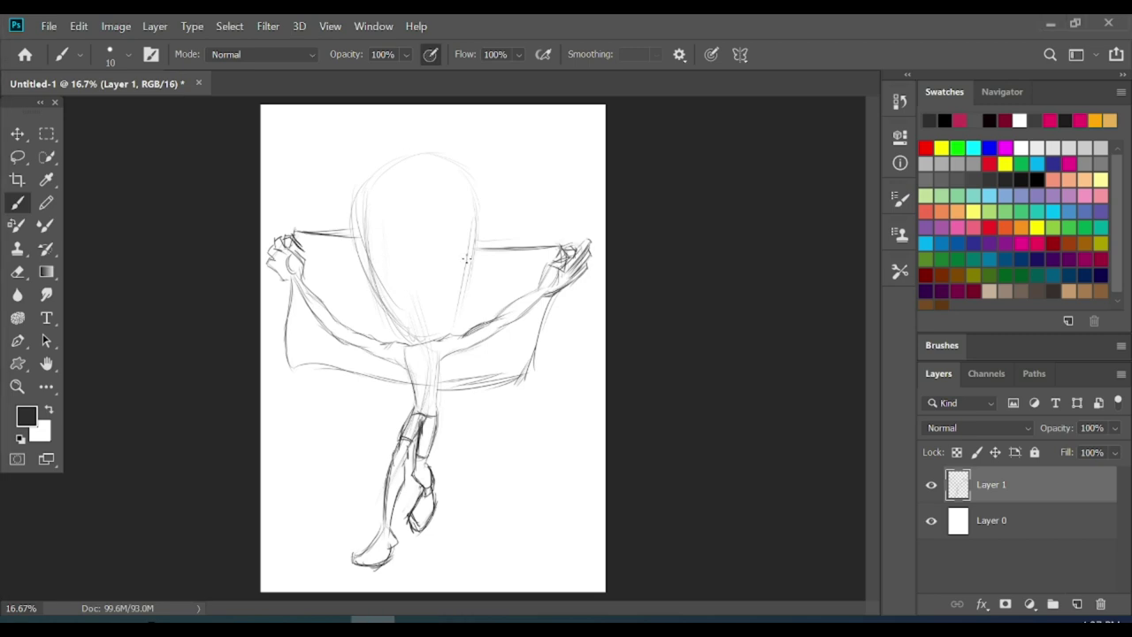
pyautogui.moveTo(416, 157)
pyautogui.mouseDown()
pyautogui.moveTo(456, 277)
pyautogui.moveTo(422, 346)
pyautogui.mouseUp()
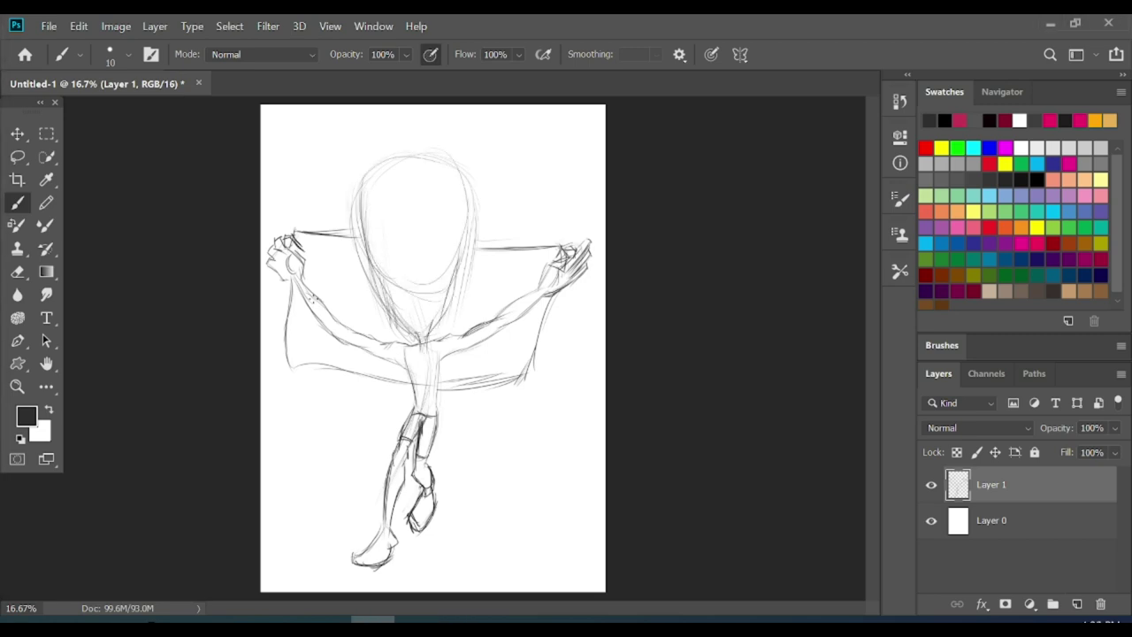
pyautogui.moveTo(409, 227); pyautogui.dragTo(420, 332)
pyautogui.moveTo(355, 232)
pyautogui.mouseDown()
pyautogui.moveTo(353, 253)
pyautogui.moveTo(416, 161)
pyautogui.mouseUp()
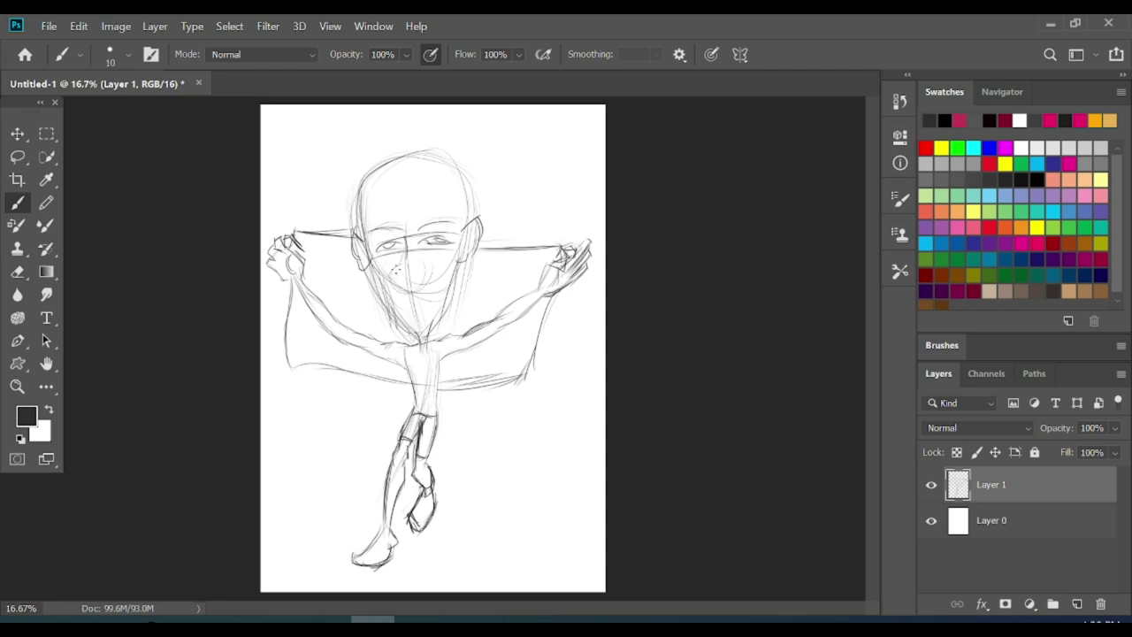
# Draw darker contours for the top of the head, both arms and the right shoulder.
pyautogui.moveTo(379, 173); pyautogui.dragTo(455, 179)
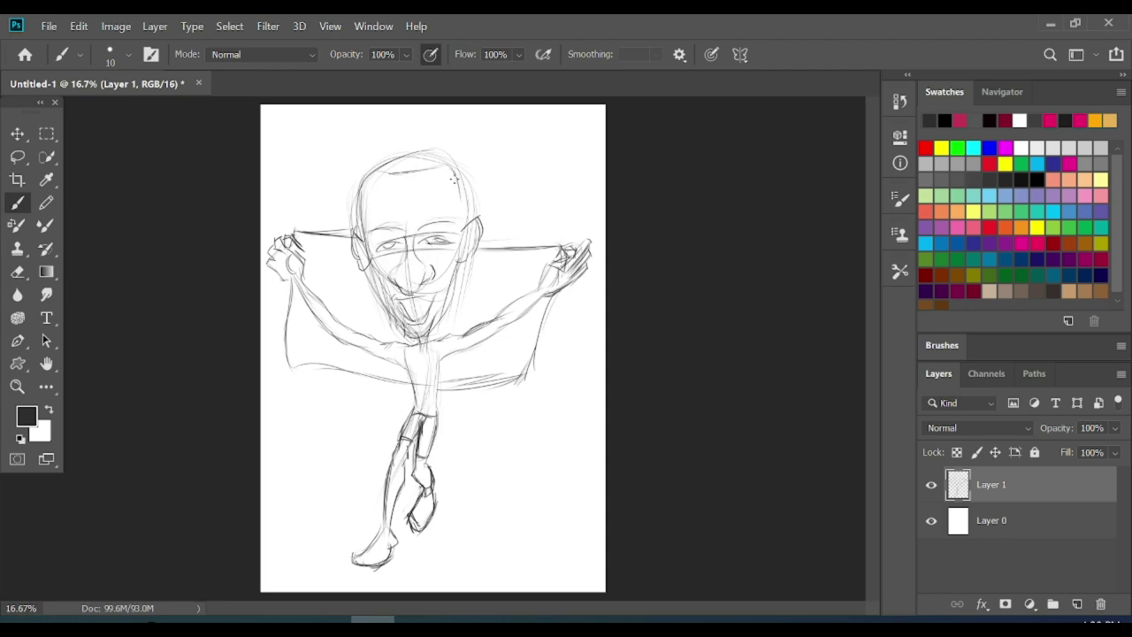
pyautogui.moveTo(535, 297); pyautogui.dragTo(460, 336)
pyautogui.moveTo(301, 289)
pyautogui.mouseDown()
pyautogui.moveTo(375, 346)
pyautogui.moveTo(414, 412)
pyautogui.mouseUp()
pyautogui.moveTo(459, 338); pyautogui.dragTo(439, 359)
# Erase to lighten the chin, neck and face construction lines.
pyautogui.scroll(2, 354, 317)
pyautogui.press('e')
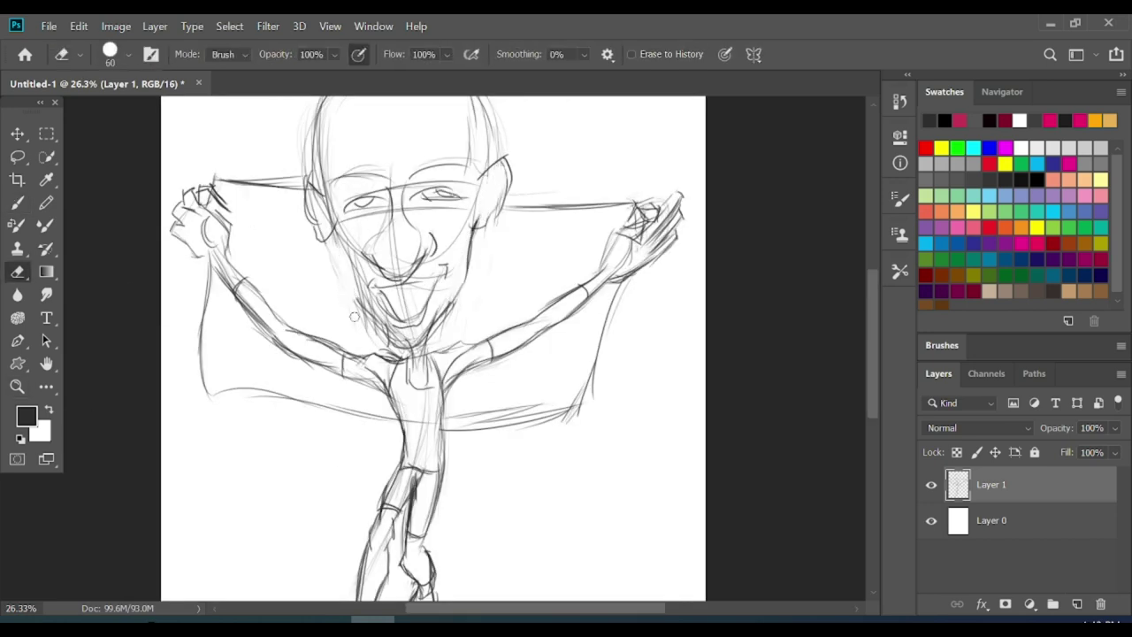
pyautogui.moveTo(354, 317); pyautogui.dragTo(405, 336)
pyautogui.moveTo(363, 212); pyautogui.dragTo(458, 232)
pyautogui.press('b')
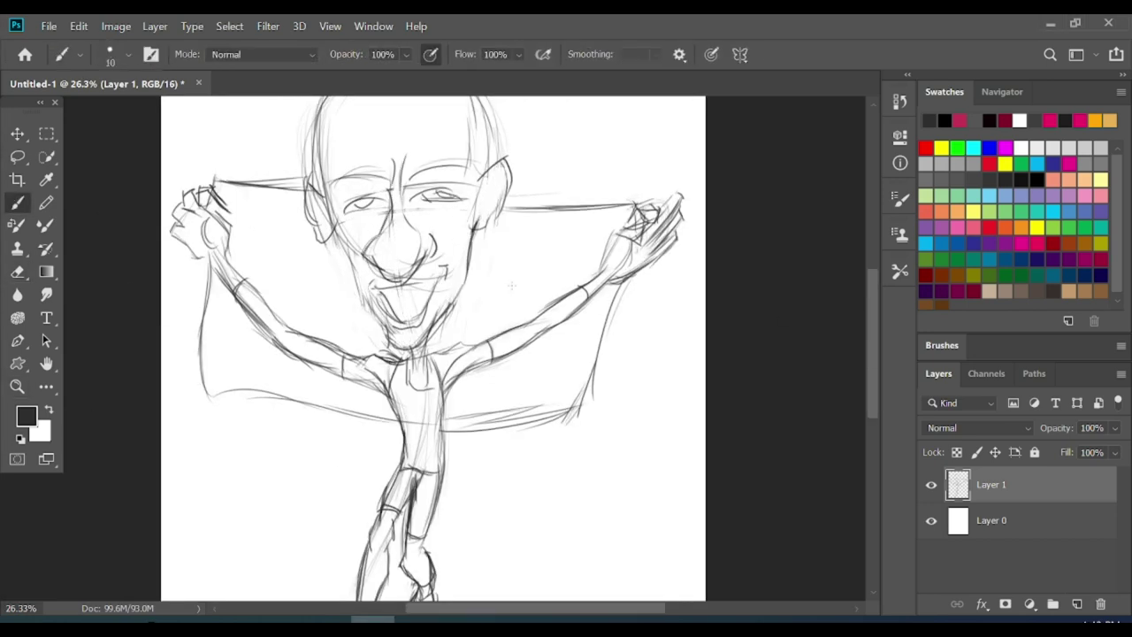
# Lighten the hip sketch lines with the Eraser and add a dark mark at the left hand.
pyautogui.scroll(-1, 459, 206)
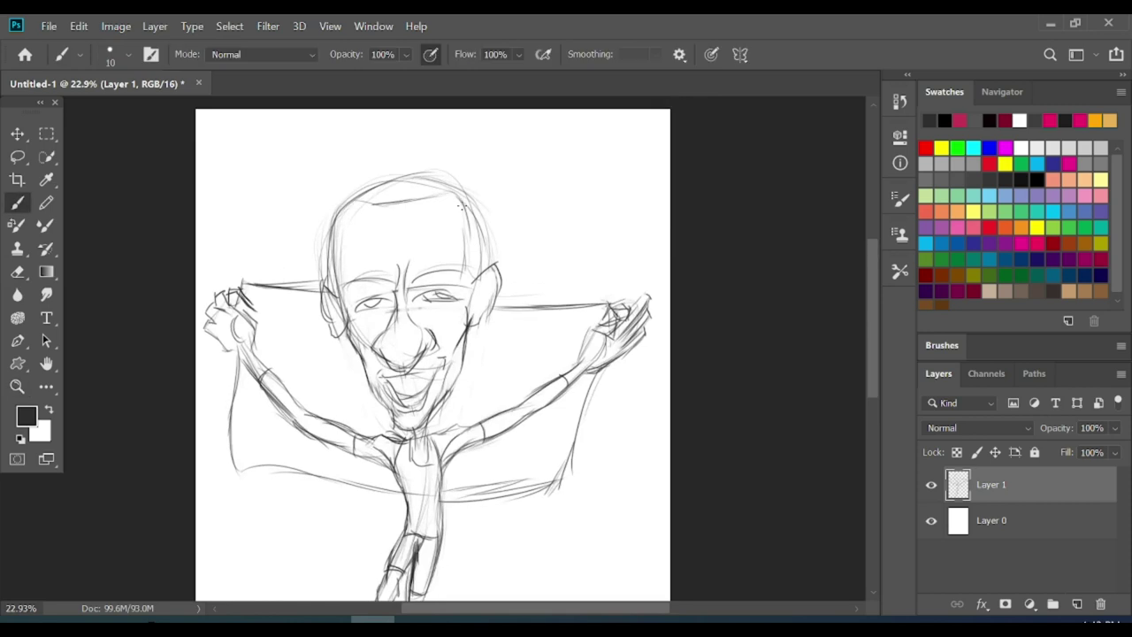
pyautogui.scroll(-2, 578, 359)
pyautogui.hotkey('ctrl', 't')
pyautogui.press('Escape')
pyautogui.press('e')
pyautogui.scroll(2, 416, 424)
pyautogui.moveTo(403, 381); pyautogui.dragTo(428, 359)
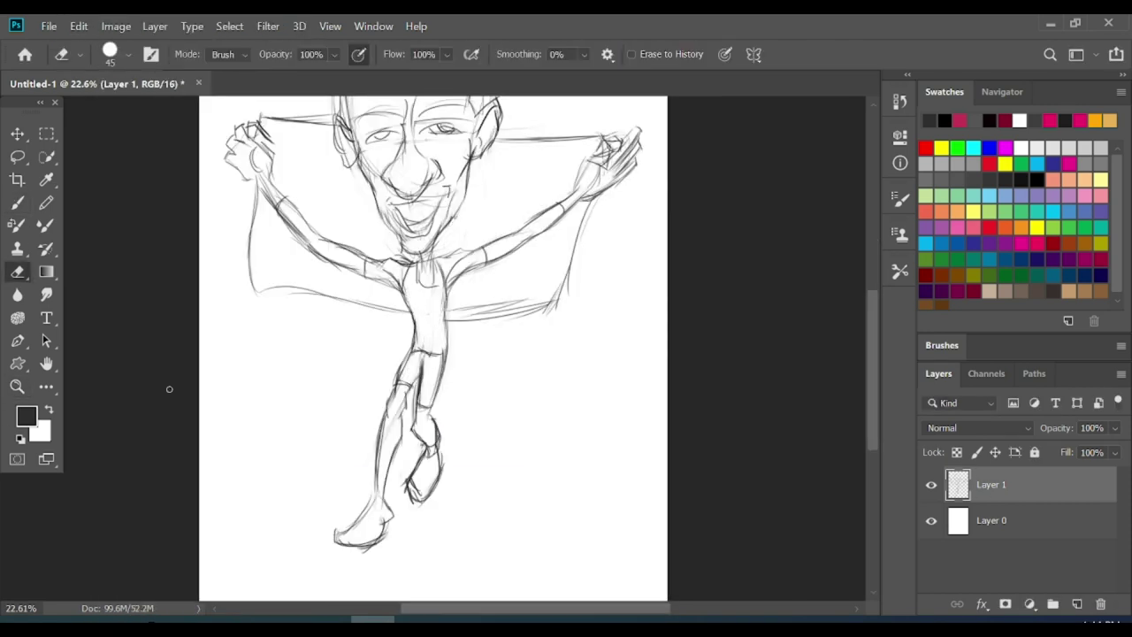
pyautogui.press('b')
pyautogui.moveTo(230, 150); pyautogui.dragTo(241, 163)
# Paint brown skin on the ears, neck and head outline, filling the skull with a larger brush.
pyautogui.moveTo(584, 291)
pyautogui.mouseDown()
pyautogui.moveTo(531, 283)
pyautogui.moveTo(663, 328)
pyautogui.mouseUp()
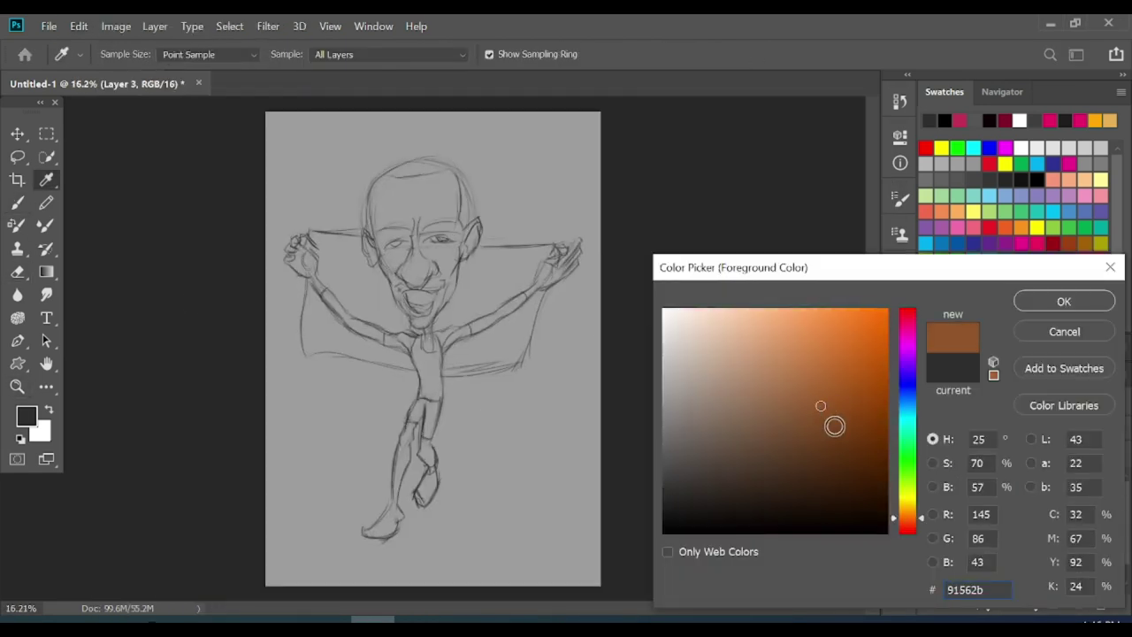
pyautogui.moveTo(345, 226); pyautogui.dragTo(350, 266)
pyautogui.moveTo(488, 204)
pyautogui.mouseDown()
pyautogui.moveTo(437, 338)
pyautogui.moveTo(379, 302)
pyautogui.mouseUp()
pyautogui.moveTo(344, 207); pyautogui.dragTo(482, 212)
pyautogui.moveTo(367, 141); pyautogui.dragTo(389, 208)
pyautogui.click(900, 198)
pyautogui.moveTo(354, 146)
pyautogui.mouseDown()
pyautogui.moveTo(351, 215)
pyautogui.moveTo(416, 345)
pyautogui.moveTo(464, 265)
pyautogui.moveTo(406, 160)
pyautogui.moveTo(460, 186)
pyautogui.moveTo(465, 243)
pyautogui.mouseUp()
# Finish the head and neck in brown, then paint both shoulders and the right forearm.
pyautogui.press('[')
pyautogui.press('[')
pyautogui.press('[')
pyautogui.moveTo(420, 354); pyautogui.dragTo(429, 383)
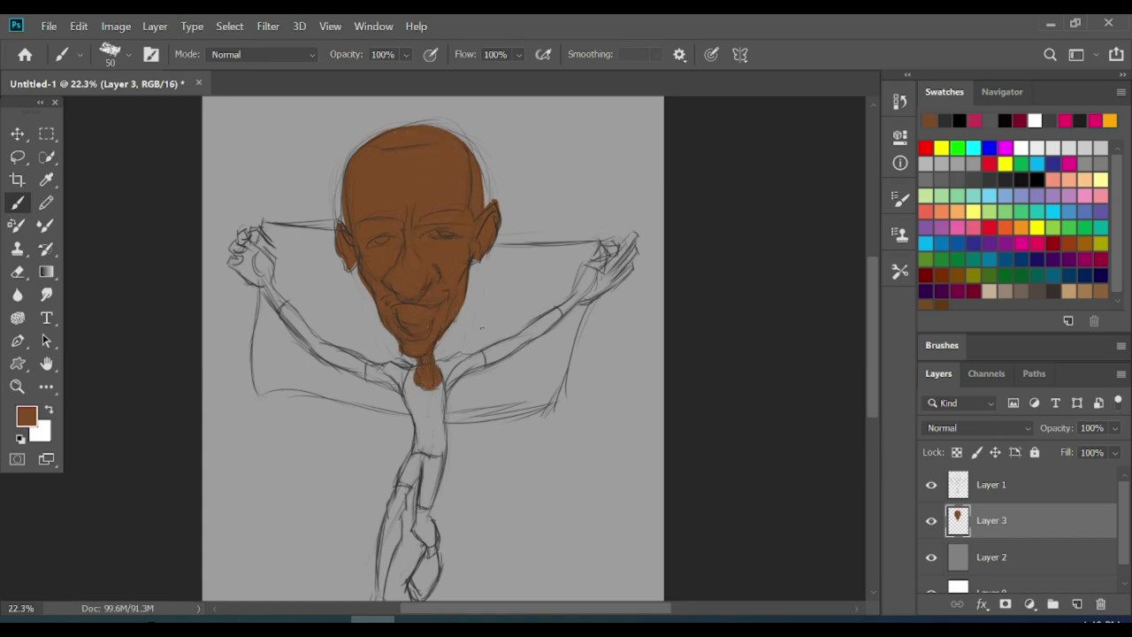
pyautogui.press(']')
pyautogui.press(']')
pyautogui.moveTo(482, 355)
pyautogui.mouseDown()
pyautogui.moveTo(444, 388)
pyautogui.moveTo(483, 358)
pyautogui.mouseUp()
pyautogui.moveTo(367, 370)
pyautogui.mouseDown()
pyautogui.moveTo(407, 391)
pyautogui.moveTo(395, 389)
pyautogui.mouseUp()
pyautogui.press('e')
pyautogui.press('b')
pyautogui.moveTo(580, 267)
pyautogui.mouseDown()
pyautogui.moveTo(560, 311)
pyautogui.moveTo(632, 239)
pyautogui.mouseUp()
pyautogui.press(']')
pyautogui.press(']')
# Paint brown on the remaining hand and leg, then pick blue 195292 for the shorts.
pyautogui.moveTo(255, 264); pyautogui.dragTo(239, 239)
pyautogui.moveTo(261, 283); pyautogui.dragTo(248, 234)
pyautogui.scroll(-4, 398, 354)
pyautogui.moveTo(398, 314)
pyautogui.mouseDown()
pyautogui.moveTo(380, 420)
pyautogui.moveTo(424, 371)
pyautogui.mouseUp()
pyautogui.scroll(2, 398, 353)
pyautogui.click(27, 415)
pyautogui.click(841, 397)
# Fill the shorts with the chosen blue.
pyautogui.click(1061, 298)
pyautogui.moveTo(398, 336)
pyautogui.mouseDown()
pyautogui.moveTo(445, 315)
pyautogui.moveTo(434, 358)
pyautogui.mouseUp()
pyautogui.moveTo(421, 317)
pyautogui.mouseDown()
pyautogui.moveTo(405, 340)
pyautogui.moveTo(434, 358)
pyautogui.mouseUp()
# Paint the vest and both sleeves white.
pyautogui.click(27, 415)
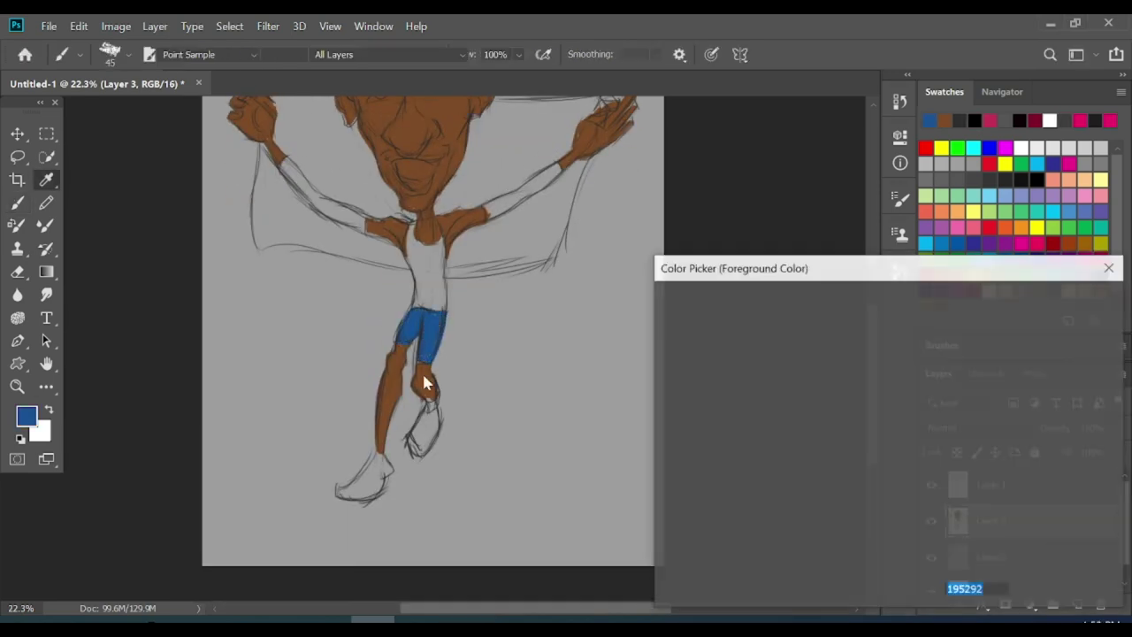
pyautogui.press('[')
pyautogui.press('[')
pyautogui.moveTo(410, 225); pyautogui.dragTo(407, 258)
pyautogui.press(']')
pyautogui.moveTo(440, 219); pyautogui.dragTo(444, 310)
pyautogui.press(']')
pyautogui.moveTo(412, 237); pyautogui.dragTo(442, 298)
pyautogui.moveTo(418, 261); pyautogui.dragTo(434, 309)
pyautogui.scroll(3, 492, 351)
pyautogui.press(']')
pyautogui.moveTo(491, 351); pyautogui.dragTo(557, 306)
pyautogui.moveTo(283, 299); pyautogui.dragTo(363, 362)
# Paint both shoes black.
pyautogui.scroll(1, 558, 376)
pyautogui.click(26, 415)
pyautogui.click(654, 526)
pyautogui.press('Return')
pyautogui.moveTo(372, 467)
pyautogui.mouseDown()
pyautogui.moveTo(318, 513)
pyautogui.moveTo(345, 520)
pyautogui.mouseUp()
pyautogui.moveTo(422, 407)
pyautogui.mouseDown()
pyautogui.moveTo(416, 446)
pyautogui.moveTo(434, 442)
pyautogui.mouseUp()
# Zoom in on the figure and paint the left sleeve blue.
pyautogui.press('e')
pyautogui.press('z')
pyautogui.click(430, 265)
pyautogui.press('b')
pyautogui.keyDown('alt'); pyautogui.click(416, 566); pyautogui.keyUp('alt')
pyautogui.moveTo(213, 327)
pyautogui.mouseDown()
pyautogui.moveTo(257, 380)
pyautogui.moveTo(328, 425)
pyautogui.mouseUp()
pyautogui.press('[')
pyautogui.moveTo(256, 380); pyautogui.dragTo(327, 425)
pyautogui.scroll(2, 869, 352)
# Paint white eyes and teeth, then add black pupils.
pyautogui.keyDown('alt'); pyautogui.click(575, 459); pyautogui.keyUp('alt')
pyautogui.moveTo(341, 333); pyautogui.dragTo(377, 329)
pyautogui.moveTo(420, 321); pyautogui.dragTo(465, 319)
pyautogui.press('[')
pyautogui.press('[')
pyautogui.moveTo(380, 432)
pyautogui.mouseDown()
pyautogui.moveTo(396, 458)
pyautogui.moveTo(434, 455)
pyautogui.mouseUp()
pyautogui.press('[')
pyautogui.press('d')
pyautogui.moveTo(346, 331); pyautogui.dragTo(457, 317)
# Shade both sides of the head dark and darken the top as hair.
pyautogui.moveTo(325, 190); pyautogui.dragTo(300, 310)
pyautogui.press(']')
pyautogui.moveTo(464, 173); pyautogui.dragTo(504, 301)
pyautogui.moveTo(336, 190)
pyautogui.mouseDown()
pyautogui.moveTo(495, 283)
pyautogui.moveTo(449, 167)
pyautogui.moveTo(371, 186)
pyautogui.moveTo(442, 164)
pyautogui.mouseUp()
pyautogui.press('e')
pyautogui.press('z')
pyautogui.scroll(-3, 451, 330)
pyautogui.scroll(5, 563, 291)
pyautogui.press('b')
# Add brown skin shading under the left eye, down the right cheek to the chin.
pyautogui.keyDown('alt'); pyautogui.click(397, 228); pyautogui.keyUp('alt')
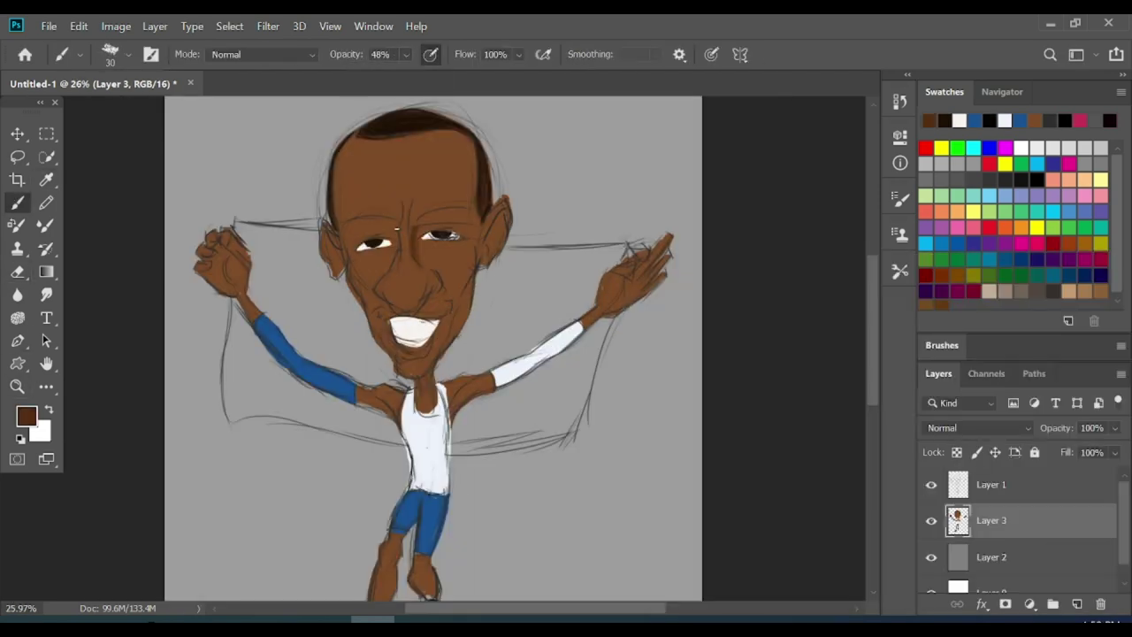
pyautogui.press(']')
pyautogui.moveTo(354, 229); pyautogui.dragTo(355, 252)
pyautogui.moveTo(471, 221); pyautogui.dragTo(474, 260)
pyautogui.moveTo(469, 274); pyautogui.dragTo(446, 358)
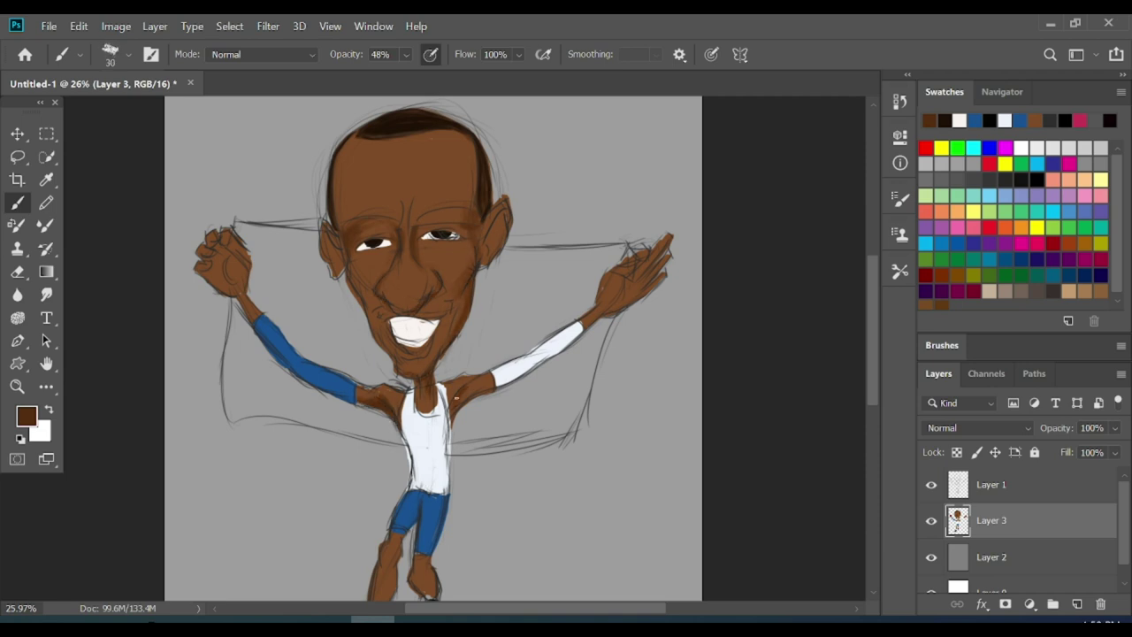
pyautogui.scroll(-3, 593, 319)
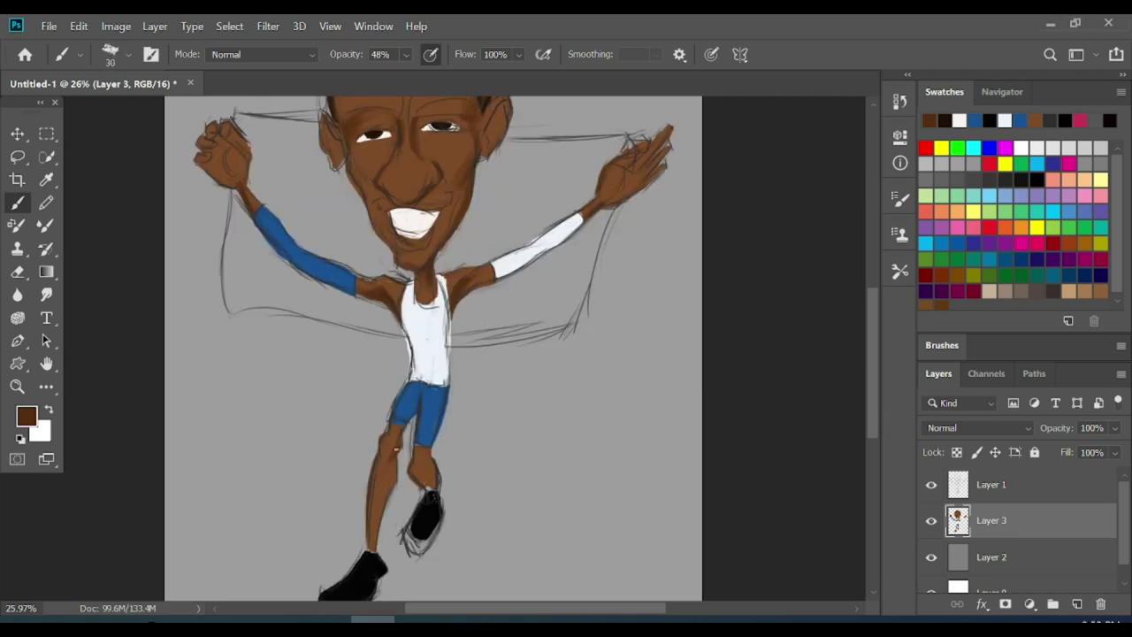
pyautogui.moveTo(374, 544); pyautogui.dragTo(388, 466)
# Add dark blue shading to the shorts and a blue edge along the vest.
pyautogui.press('e')
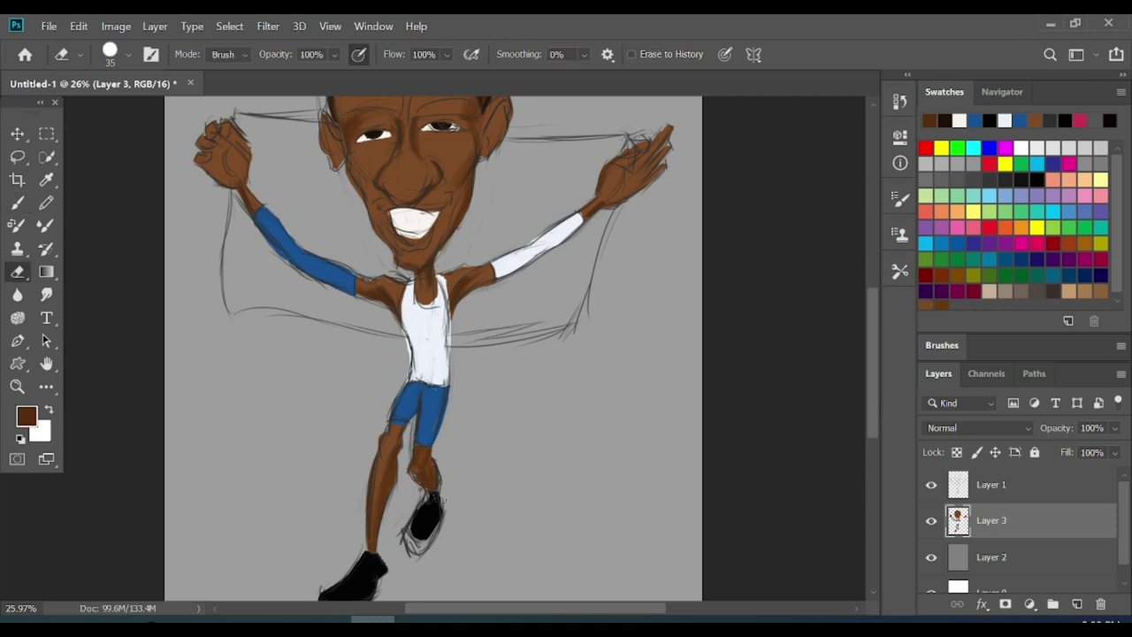
pyautogui.press('b')
pyautogui.click(27, 416)
pyautogui.press('Return')
pyautogui.moveTo(422, 394); pyautogui.dragTo(430, 442)
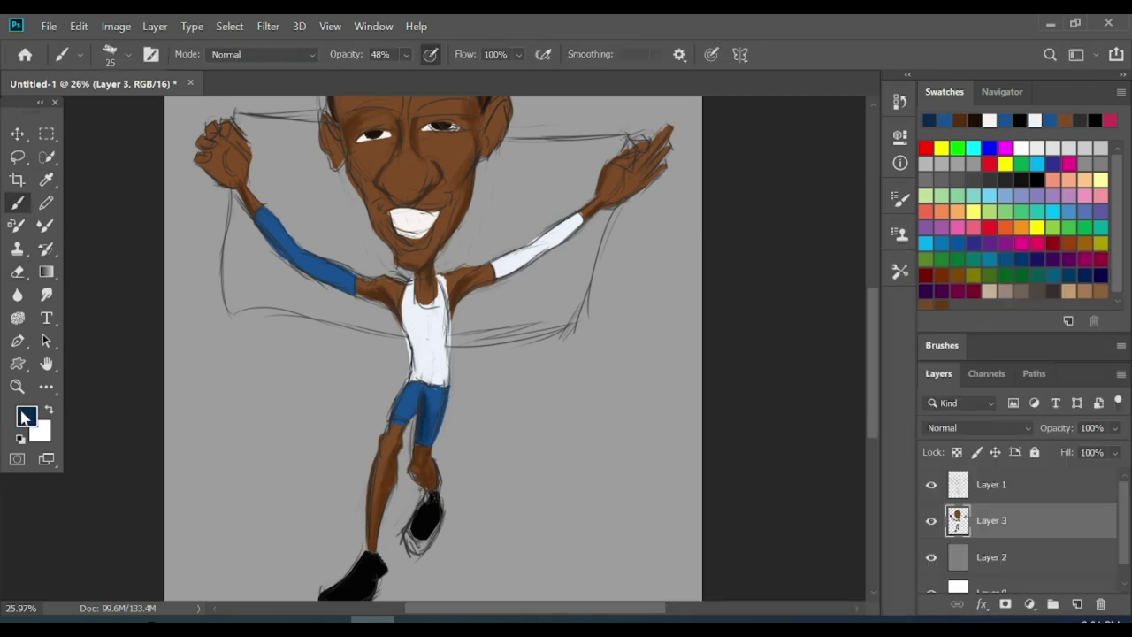
pyautogui.moveTo(409, 281); pyautogui.dragTo(409, 382)
# Zoom back onto the face and re-sample the skin brown.
pyautogui.press('z')
pyautogui.moveTo(557, 303); pyautogui.dragTo(583, 303)
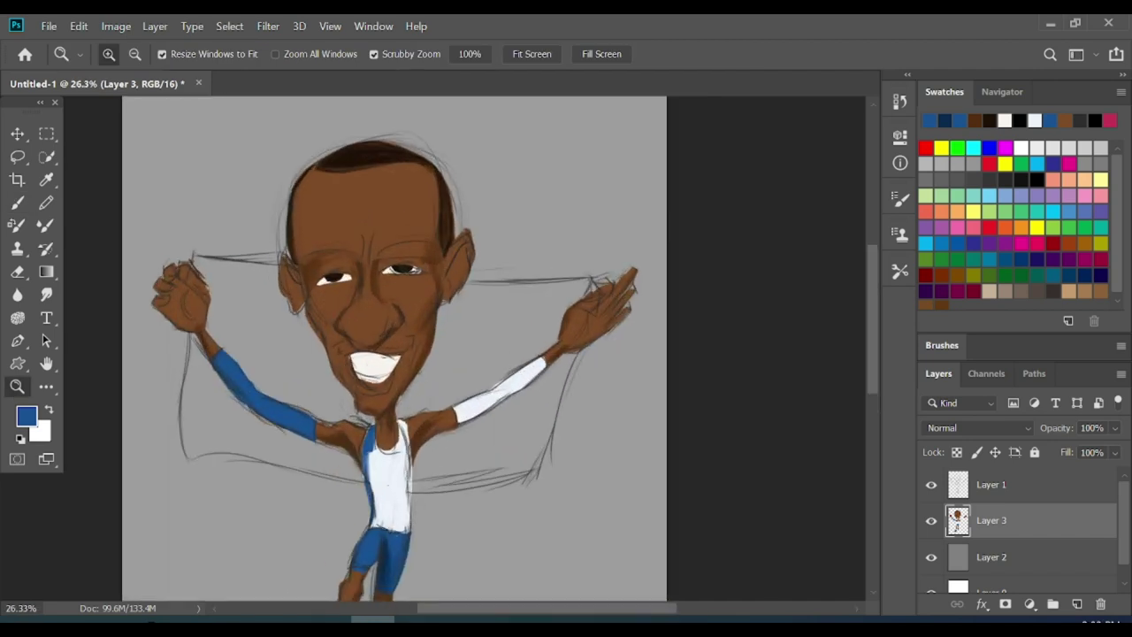
pyautogui.press('b')
pyautogui.keyDown('alt'); pyautogui.click(350, 389); pyautogui.keyUp('alt')
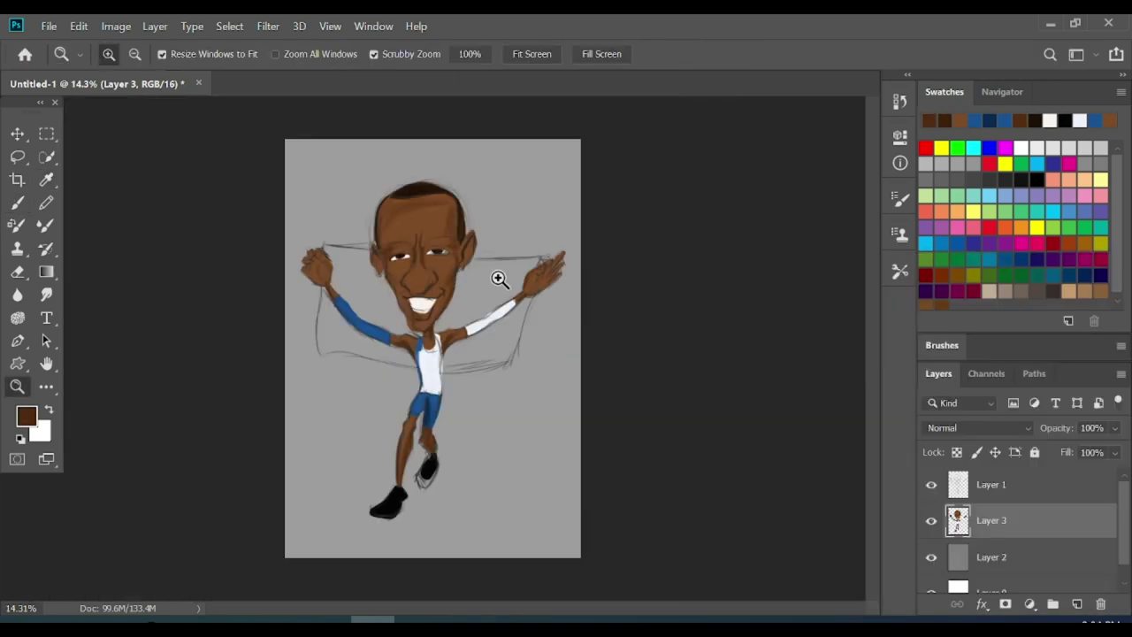
pyautogui.moveTo(498, 278); pyautogui.dragTo(561, 245)
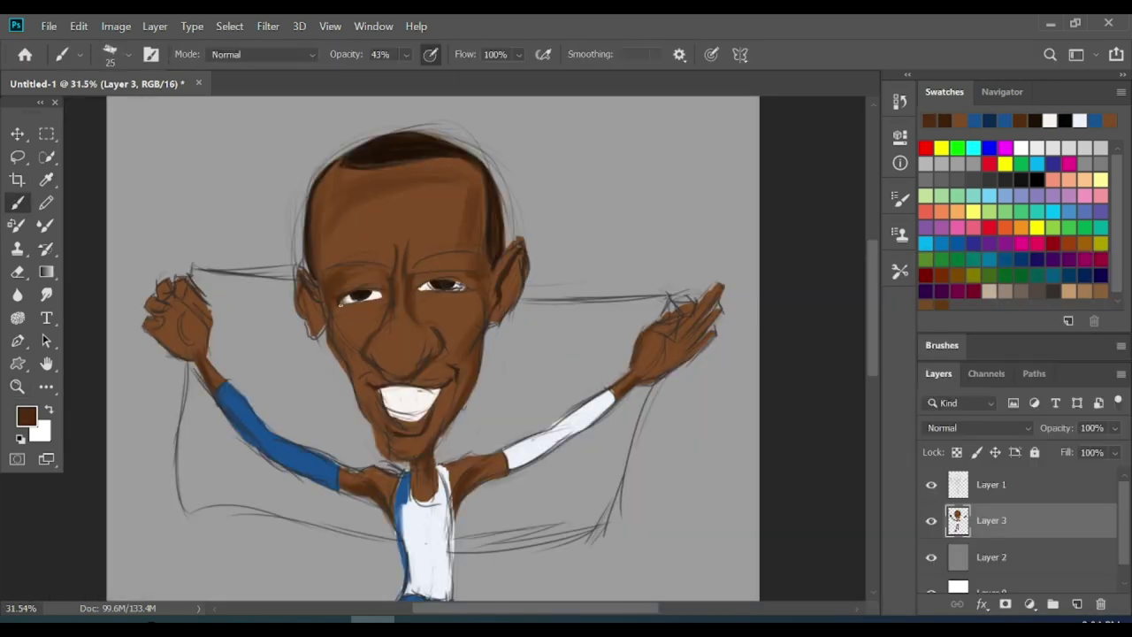
# Paint orange highlights on the nose, chin, both cheeks, under the right eye and forehead.
pyautogui.moveTo(381, 347)
pyautogui.mouseDown()
pyautogui.moveTo(414, 354)
pyautogui.moveTo(429, 340)
pyautogui.mouseUp()
pyautogui.press(']')
pyautogui.press(']')
pyautogui.press(']')
pyautogui.moveTo(393, 449); pyautogui.dragTo(423, 435)
pyautogui.moveTo(508, 256); pyautogui.dragTo(504, 314)
pyautogui.moveTo(438, 305); pyautogui.dragTo(478, 332)
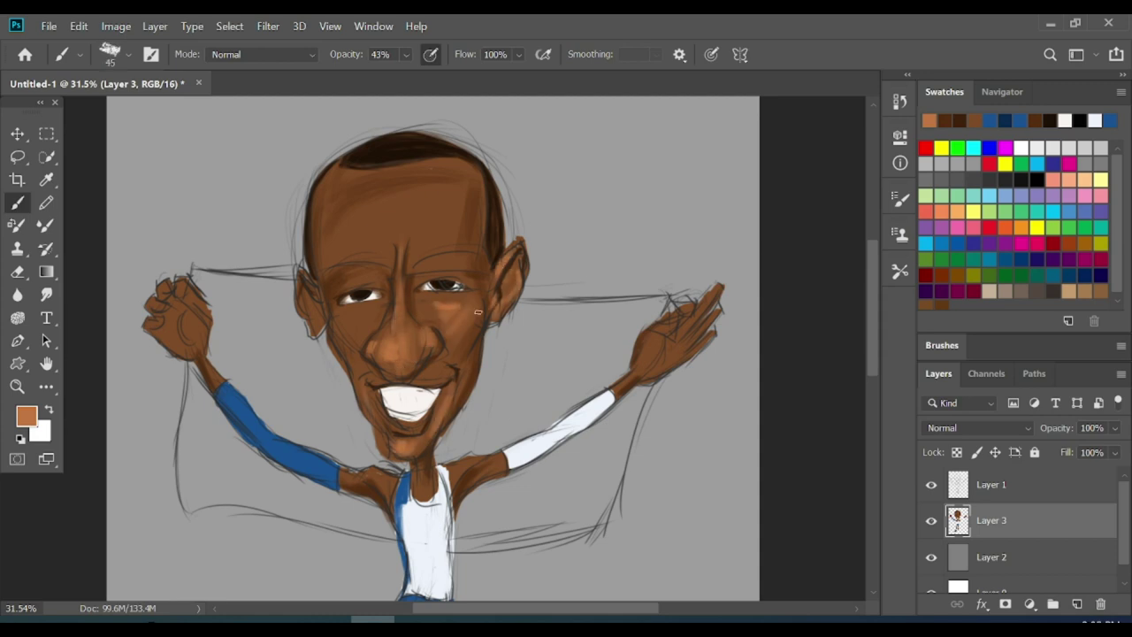
pyautogui.moveTo(378, 314); pyautogui.dragTo(341, 341)
pyautogui.press(']')
pyautogui.press(']')
pyautogui.press(']')
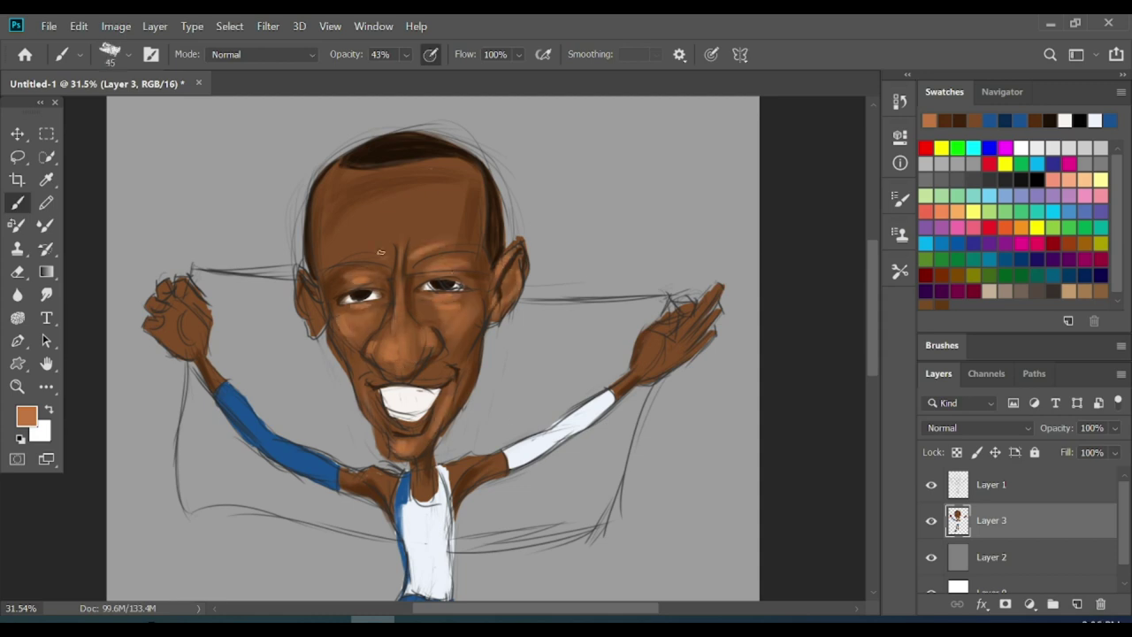
pyautogui.moveTo(433, 230); pyautogui.dragTo(377, 212)
pyautogui.press('[')
pyautogui.press('[')
pyautogui.press('[')
# Review the figure and reselect the colour paint layer above the sketch lines.
pyautogui.press('z')
pyautogui.moveTo(619, 318)
pyautogui.mouseDown()
pyautogui.moveTo(576, 319)
pyautogui.moveTo(619, 316)
pyautogui.mouseUp()
pyautogui.click(1029, 491)
pyautogui.click(991, 520)
pyautogui.press('b')
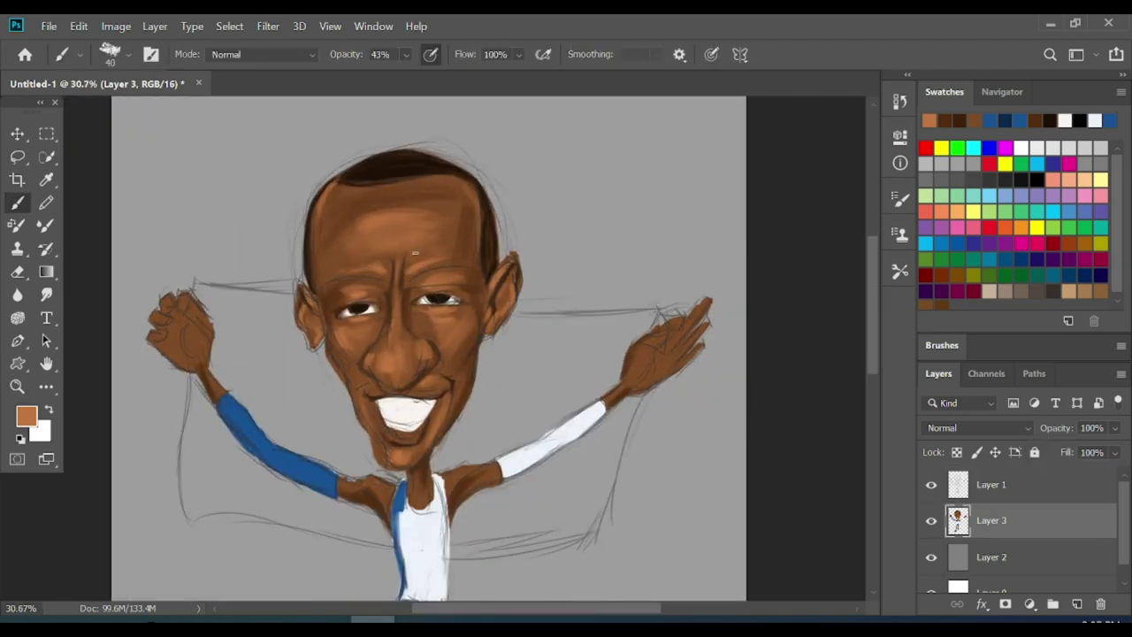
pyautogui.press('z')
pyautogui.moveTo(522, 233)
pyautogui.mouseDown()
pyautogui.moveTo(477, 233)
pyautogui.moveTo(540, 233)
pyautogui.mouseUp()
pyautogui.press('b')
# Darken both of the runner's eyebrows in black.
pyautogui.press('d')
pyautogui.moveTo(373, 257); pyautogui.dragTo(438, 248)
pyautogui.moveTo(262, 270); pyautogui.dragTo(331, 256)
pyautogui.press('z')
pyautogui.moveTo(439, 301); pyautogui.dragTo(381, 301)
pyautogui.press('b')
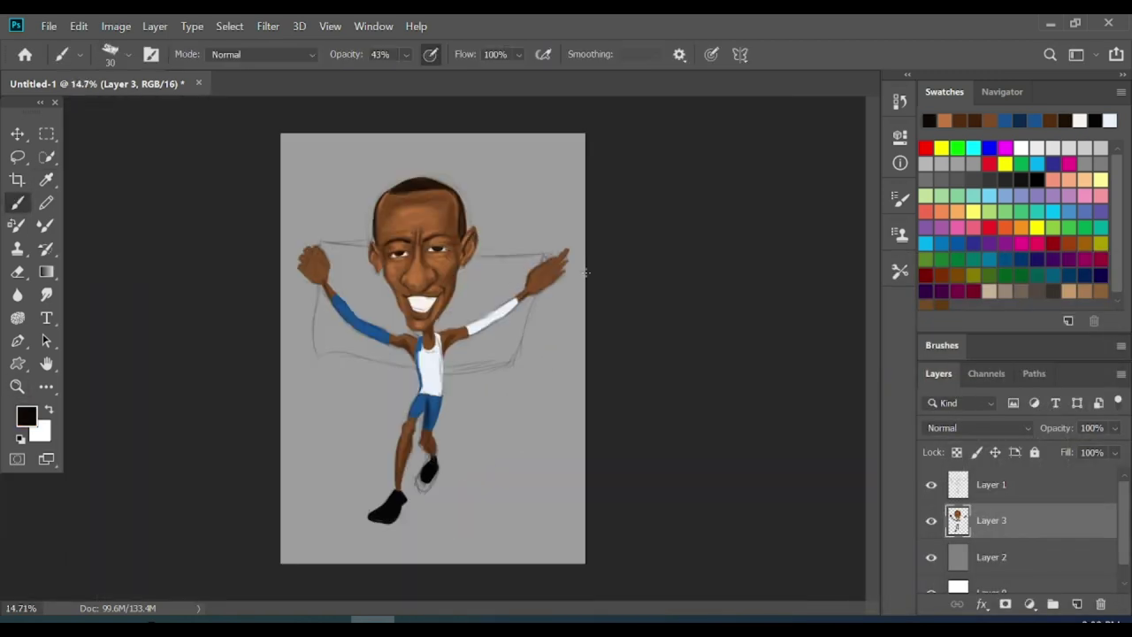
# Sample the skin brown and the sleeve blue at full opacity, zoomed onto face and arms.
pyautogui.press('z')
pyautogui.moveTo(432, 385); pyautogui.dragTo(513, 359)
pyautogui.press('b')
pyautogui.keyDown('alt'); pyautogui.click(475, 276); pyautogui.keyUp('alt')
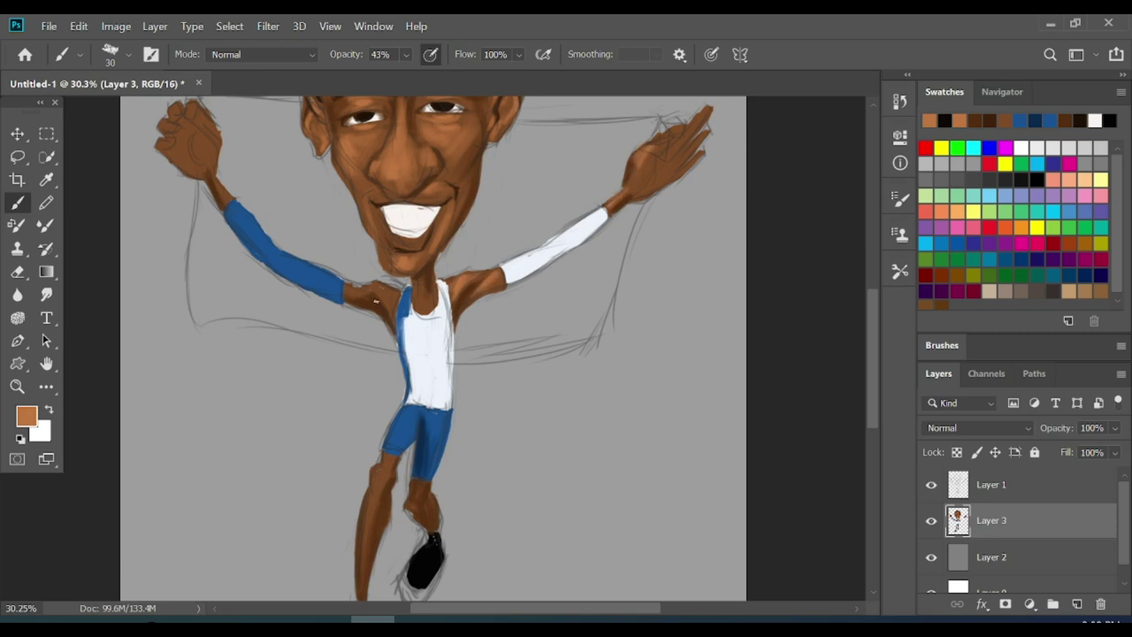
pyautogui.keyDown('alt'); pyautogui.click(319, 285); pyautogui.keyUp('alt')
pyautogui.press('0')
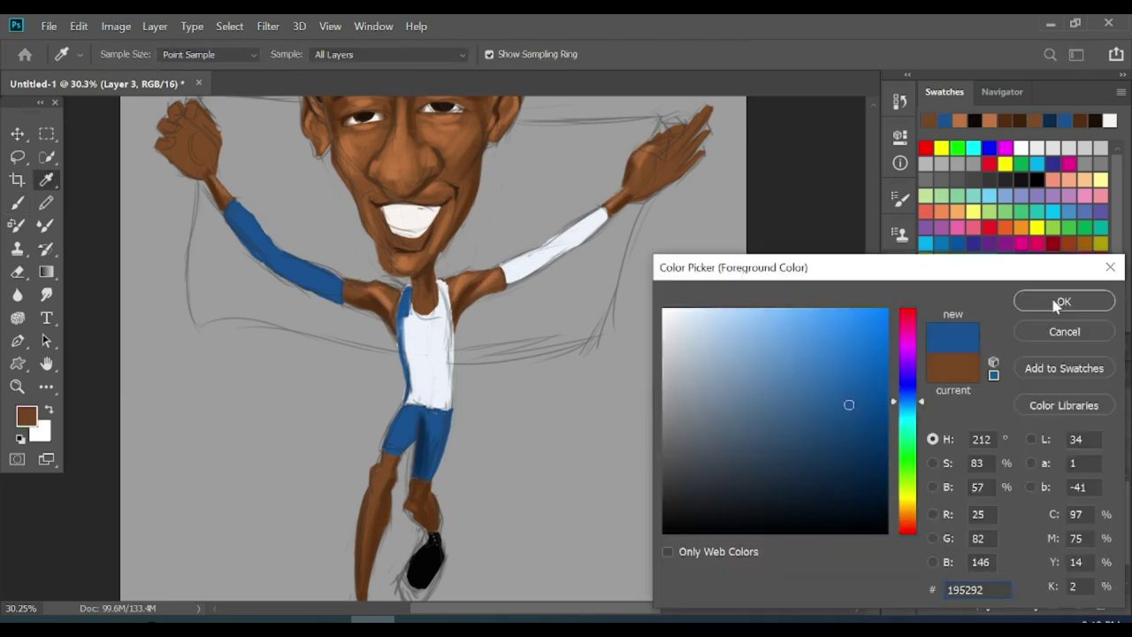
pyautogui.press('z')
pyautogui.keyDown('alt'); pyautogui.click(598, 285); pyautogui.keyUp('alt')
pyautogui.click(348, 291)
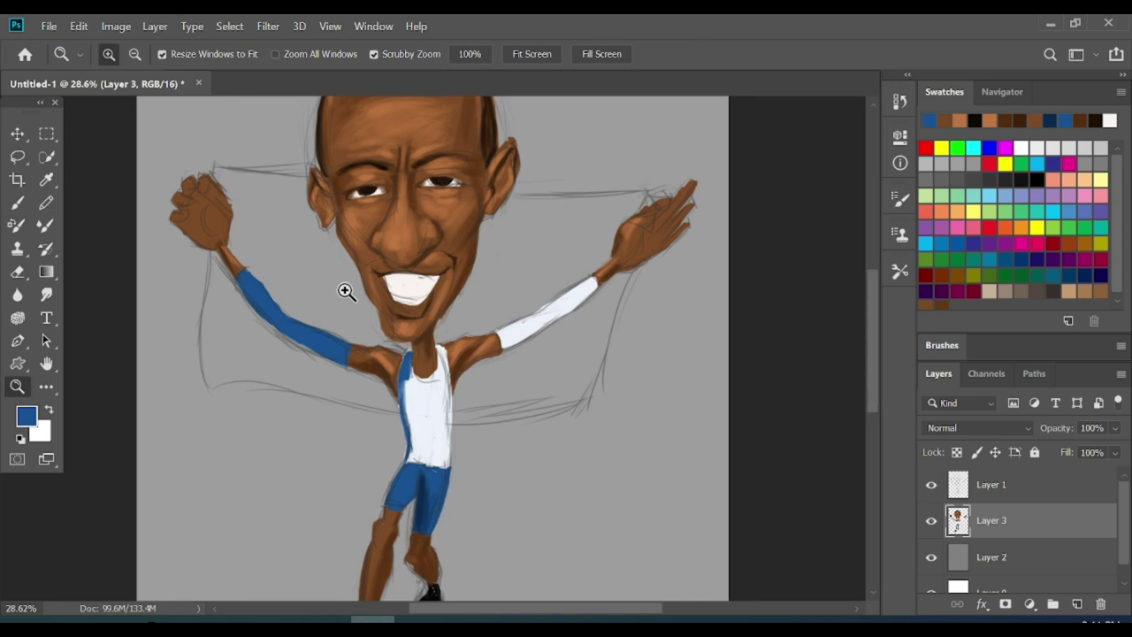
pyautogui.press('b')
pyautogui.keyDown('alt'); pyautogui.click(226, 231); pyautogui.keyUp('alt')
# Pick a near-white, then a brown, and set paint opacity to 56%.
pyautogui.press('z')
pyautogui.moveTo(441, 282); pyautogui.dragTo(455, 296)
pyautogui.press('b')
pyautogui.keyDown('alt'); pyautogui.click(515, 349); pyautogui.keyUp('alt')
pyautogui.press('e')
pyautogui.press('z')
pyautogui.keyDown('alt'); pyautogui.click(541, 272); pyautogui.keyUp('alt')
pyautogui.click(513, 283)
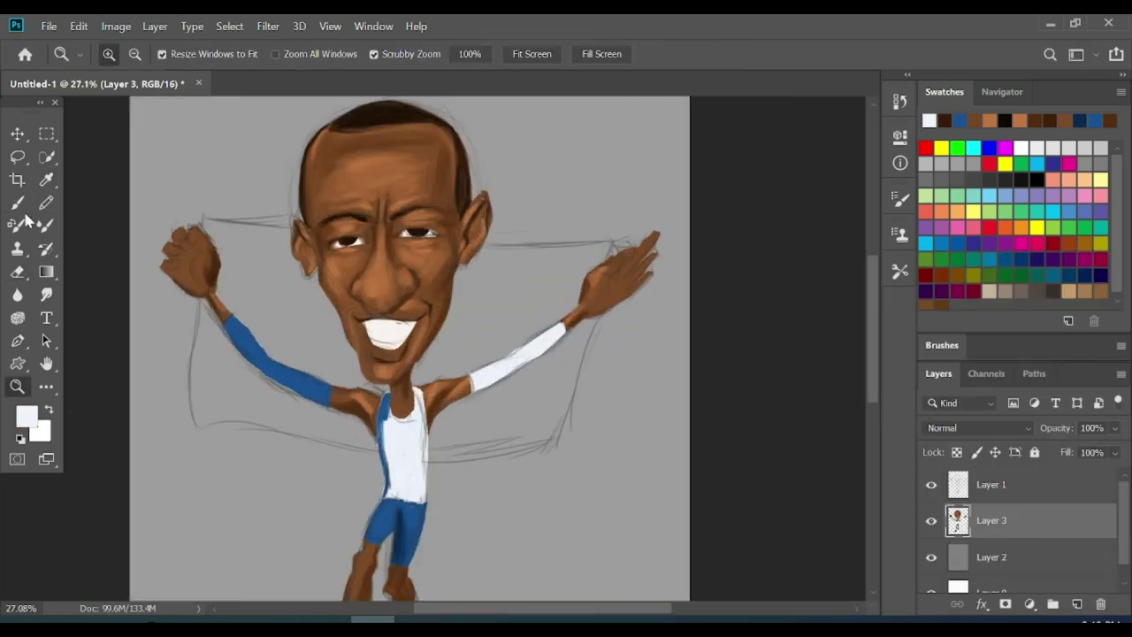
pyautogui.press('b')
pyautogui.keyDown('alt'); pyautogui.click(379, 352); pyautogui.keyUp('alt')
pyautogui.press('5')
pyautogui.press('6')
# Paint salmon skin-tone highlights on both hands at 56% opacity.
pyautogui.press('[')
pyautogui.keyDown('alt'); pyautogui.click(436, 312); pyautogui.keyUp('alt')
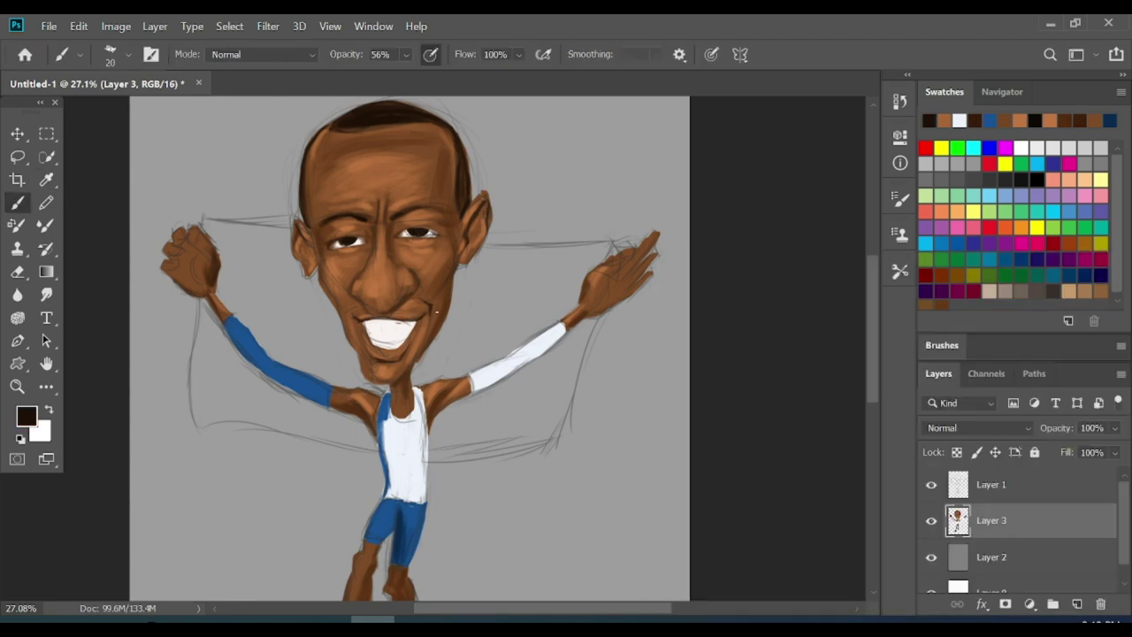
pyautogui.press(']')
pyautogui.press('z')
pyautogui.keyDown('alt'); pyautogui.click(563, 262); pyautogui.keyUp('alt')
pyautogui.click(417, 271)
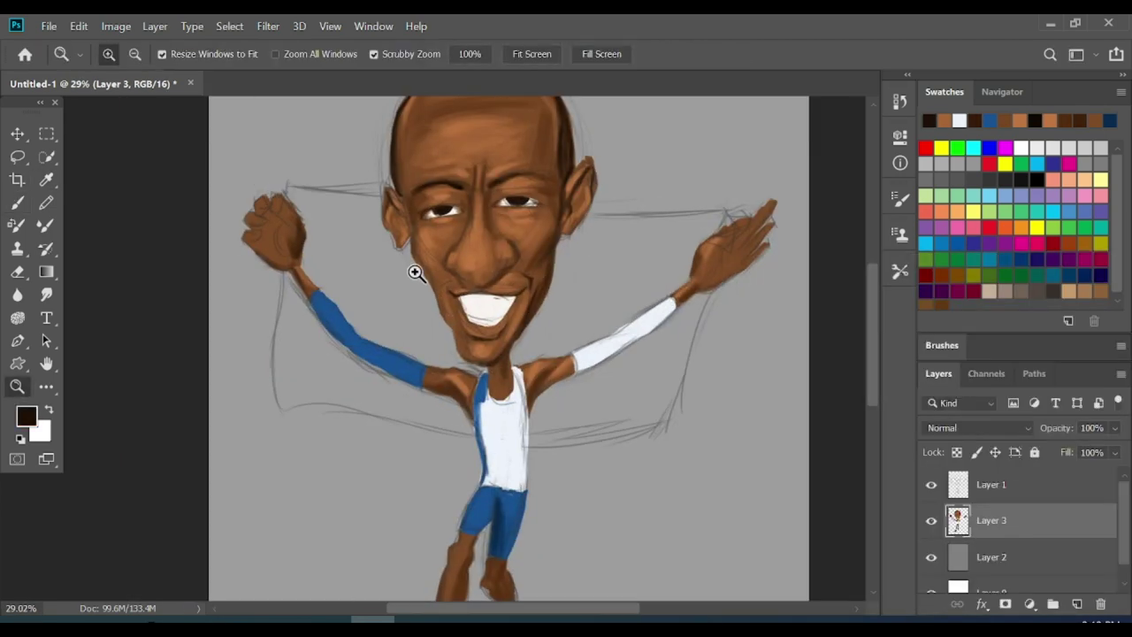
pyautogui.press('i')
pyautogui.press('Escape')
pyautogui.press('b')
pyautogui.moveTo(708, 279)
pyautogui.mouseDown()
pyautogui.moveTo(769, 225)
pyautogui.moveTo(769, 208)
pyautogui.moveTo(747, 261)
pyautogui.mouseUp()
pyautogui.moveTo(288, 225); pyautogui.dragTo(265, 256)
# Darken the mouth corners and add a dark line above the left eye in dark brown.
pyautogui.keyDown('alt'); pyautogui.scroll(-3, 543, 326); pyautogui.keyUp('alt')
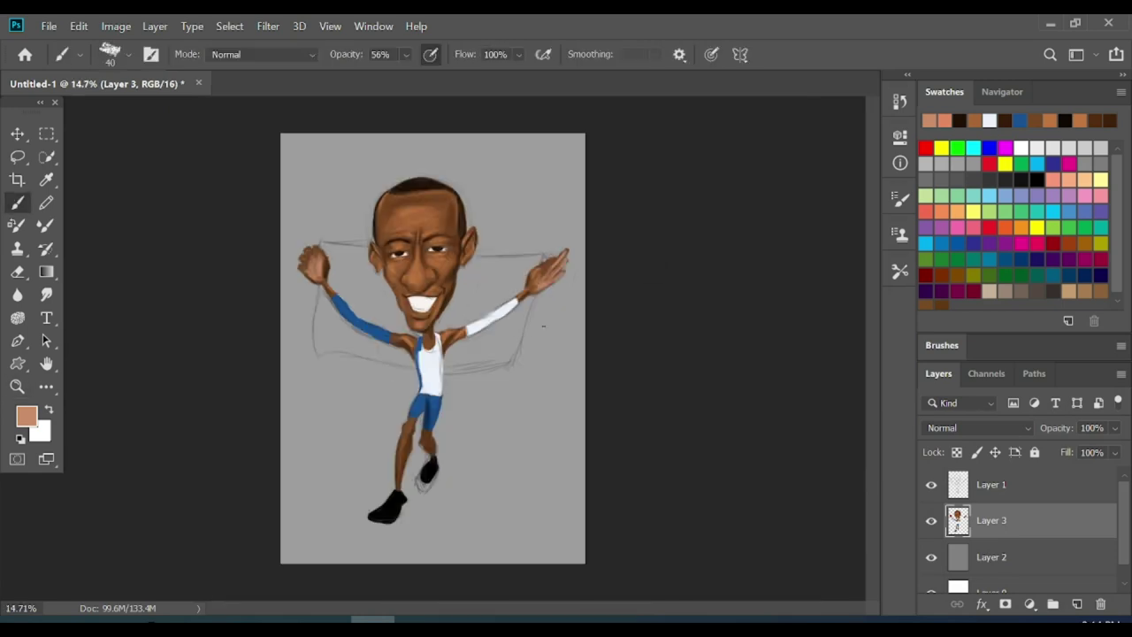
pyautogui.scroll(3, 454, 298)
pyautogui.press('0')
pyautogui.press('[')
pyautogui.keyDown('alt'); pyautogui.click(397, 312); pyautogui.keyUp('alt')
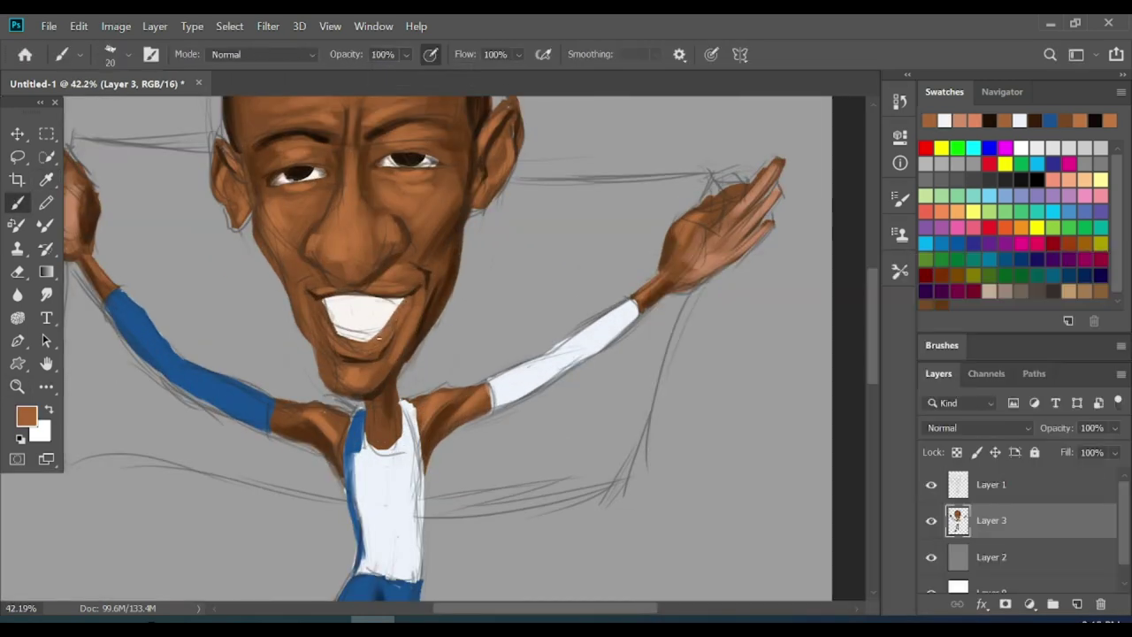
pyautogui.keyDown('alt'); pyautogui.click(317, 289); pyautogui.keyUp('alt')
pyautogui.moveTo(385, 299); pyautogui.dragTo(405, 322)
pyautogui.moveTo(320, 295); pyautogui.dragTo(338, 323)
pyautogui.scroll(-3, 454, 308)
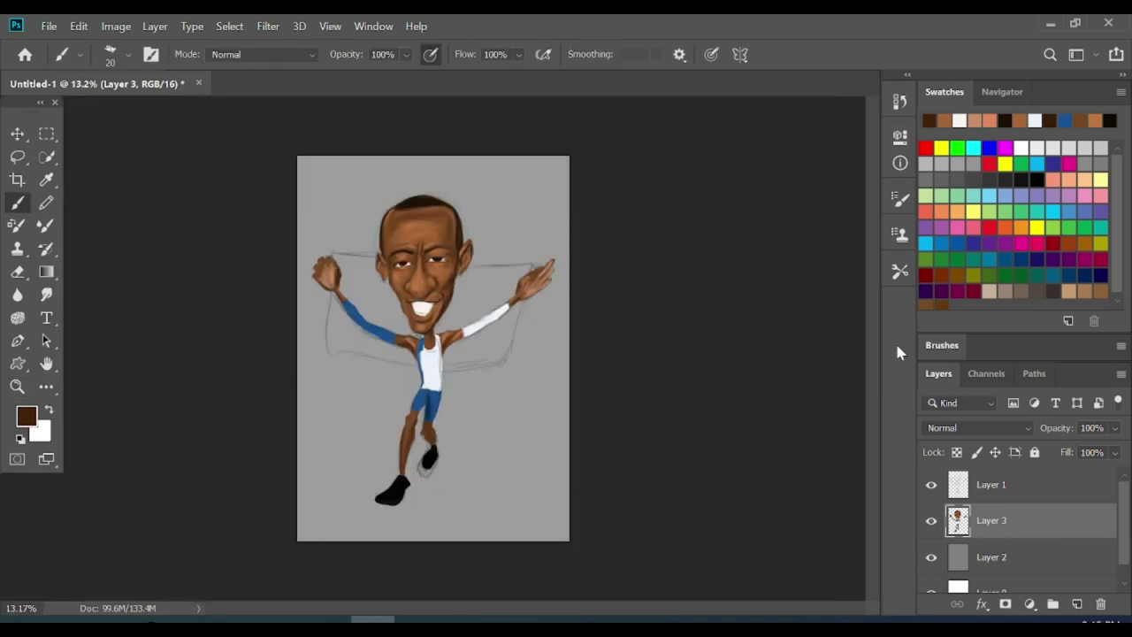
pyautogui.keyDown('alt'); pyautogui.scroll(5, 518, 274); pyautogui.keyUp('alt')
pyautogui.press('[')
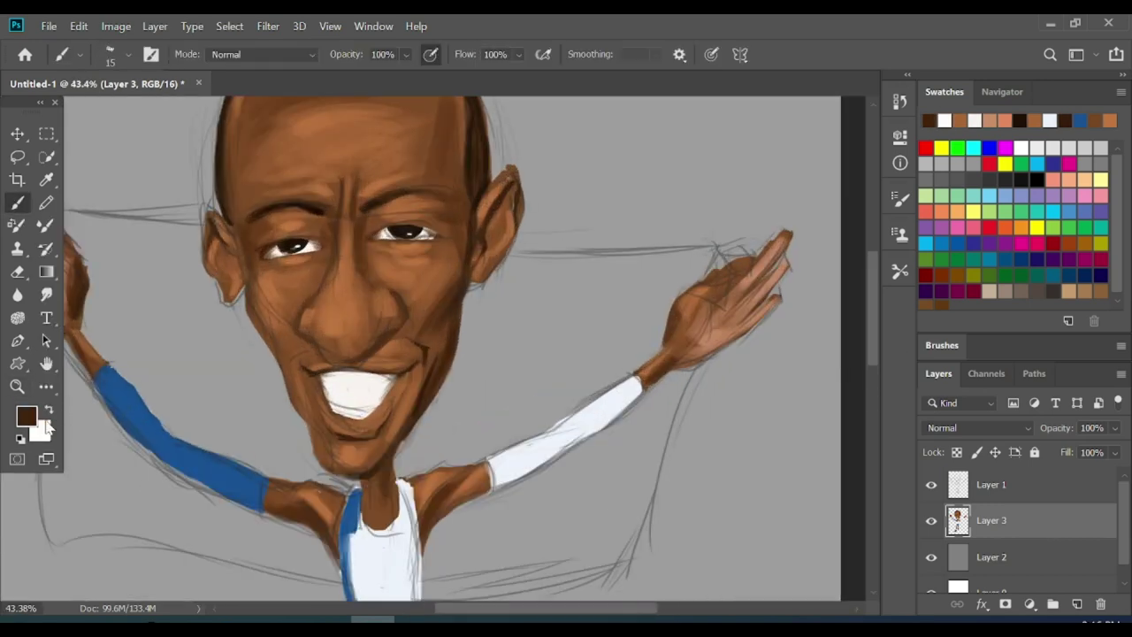
pyautogui.moveTo(304, 255); pyautogui.dragTo(283, 250)
# Set up a size-6 brush tip in dark brown for the teeth lines, zoomed on the face.
pyautogui.press(']')
pyautogui.press(']')
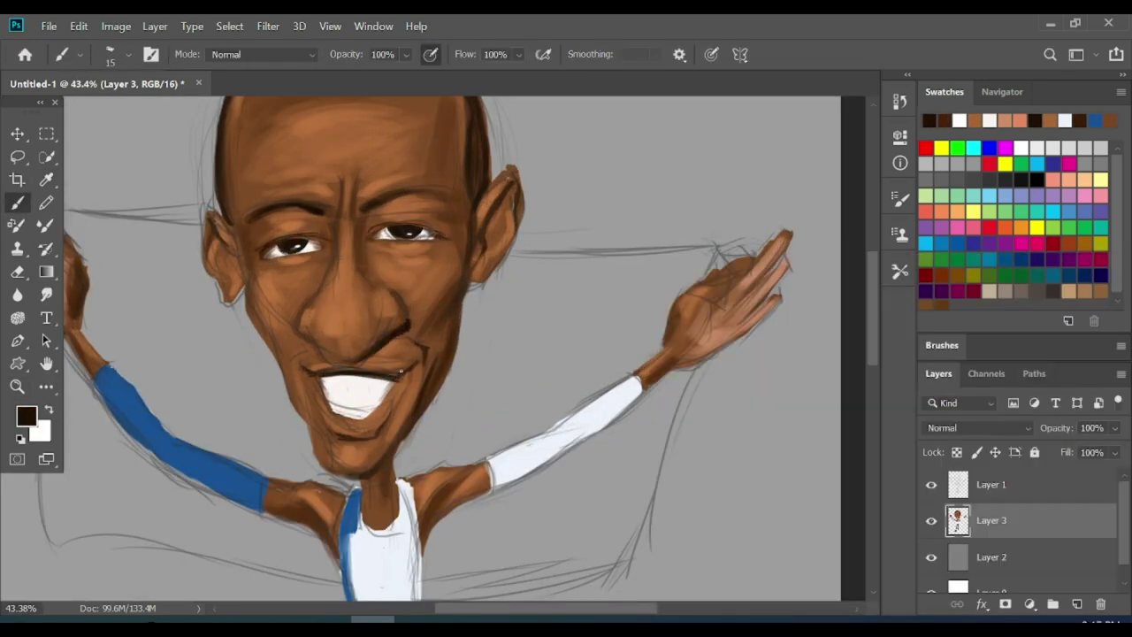
pyautogui.press(']')
pyautogui.moveTo(385, 352); pyautogui.dragTo(543, 286)
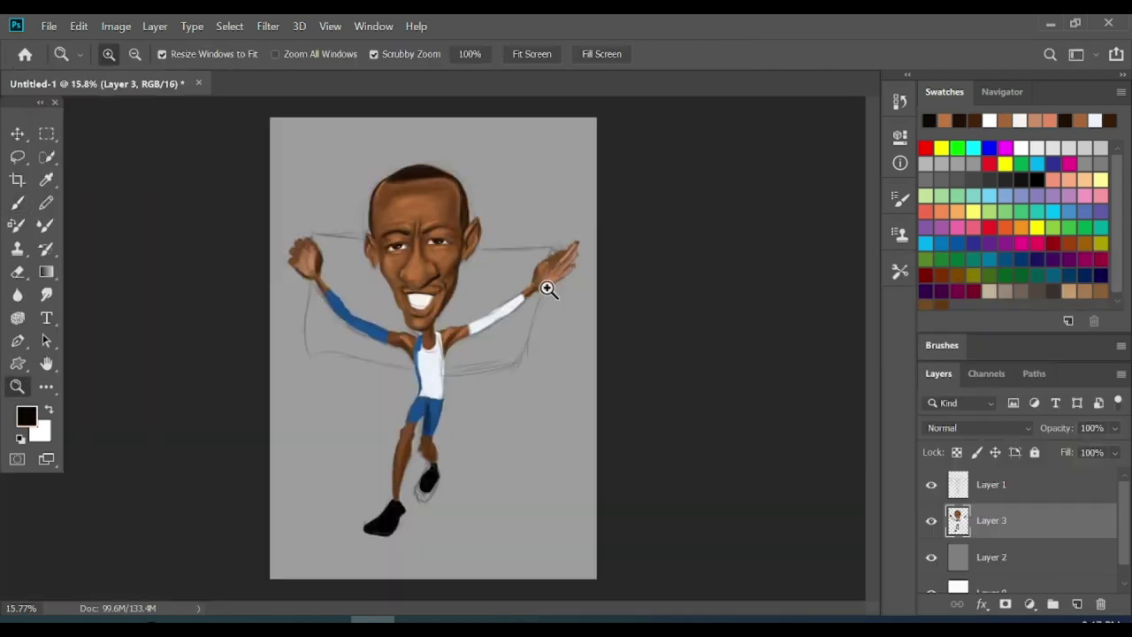
pyautogui.click(128, 54)
pyautogui.click(151, 54)
pyautogui.press('[')
pyautogui.press('[')
pyautogui.press('[')
pyautogui.keyDown('alt'); pyautogui.click(363, 322); pyautogui.keyUp('alt')
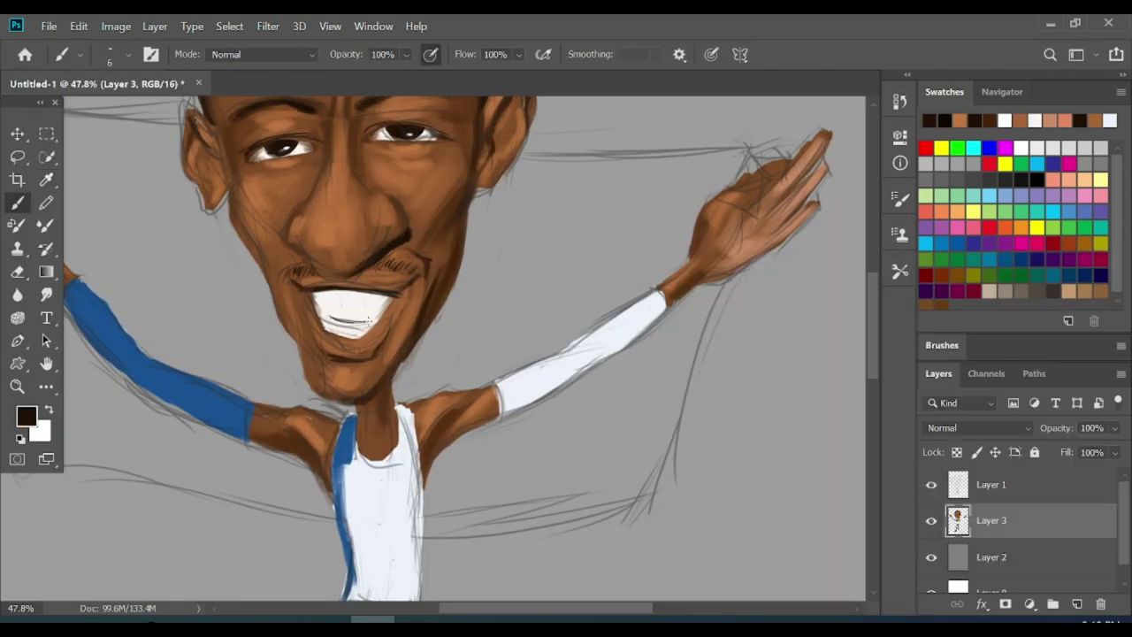
pyautogui.press('z')
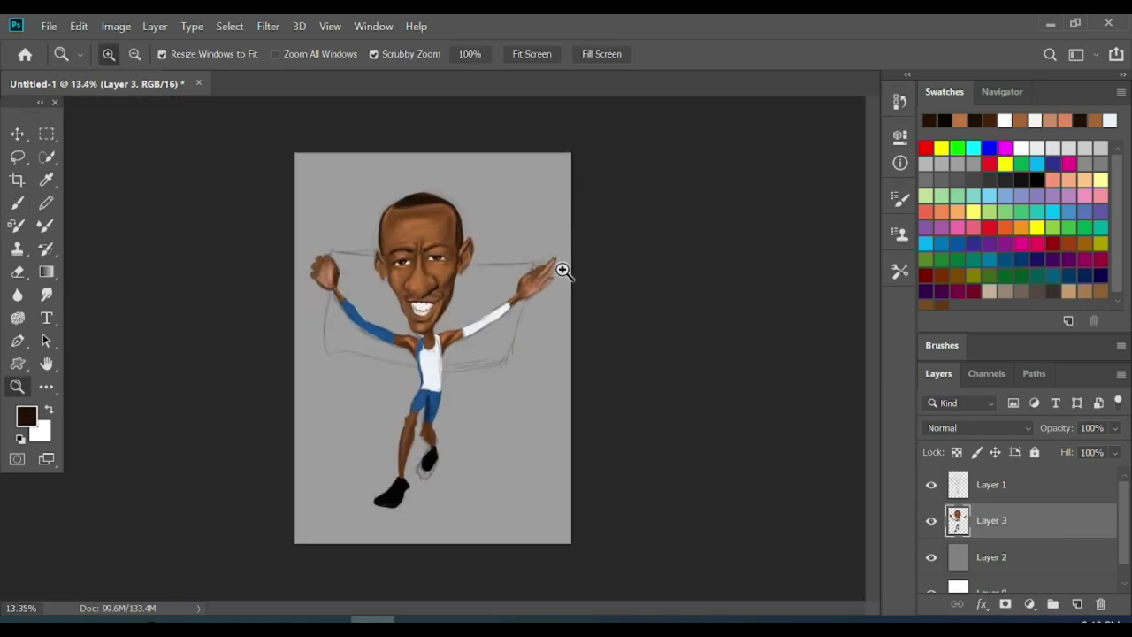
pyautogui.press('b')
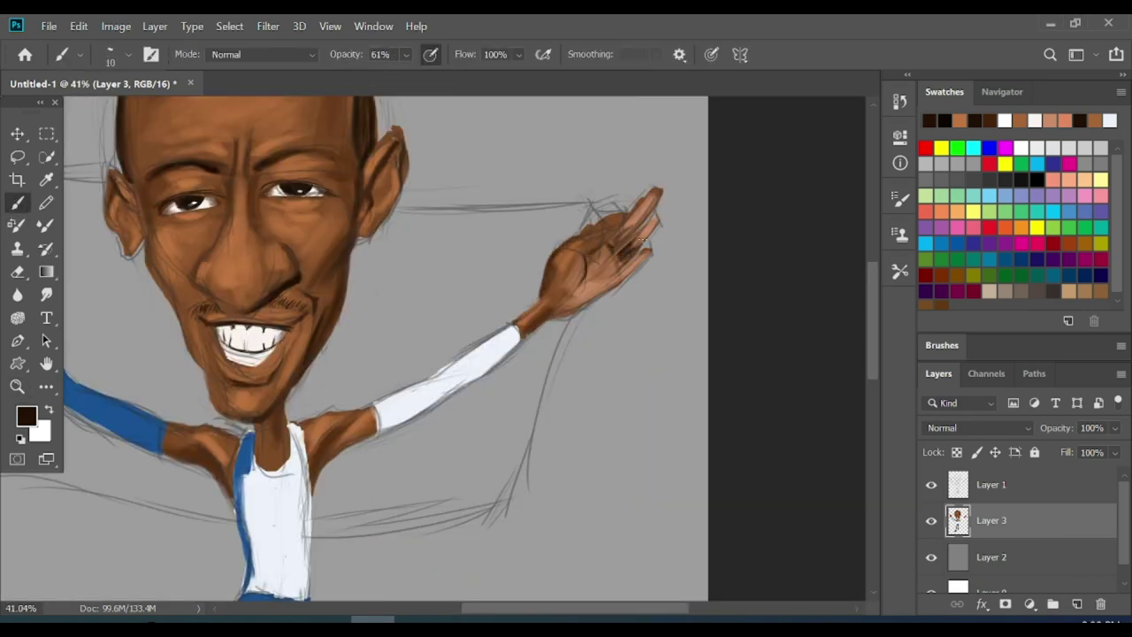
pyautogui.press('0')
# Shade the raised left fist with dark brown at 71% opacity, size 25 brush.
pyautogui.keyDown('alt'); pyautogui.click(650, 251); pyautogui.keyUp('alt')
pyautogui.keyDown('alt'); pyautogui.click(653, 221); pyautogui.keyUp('alt')
pyautogui.press('[')
pyautogui.press('[')
pyautogui.press('[')
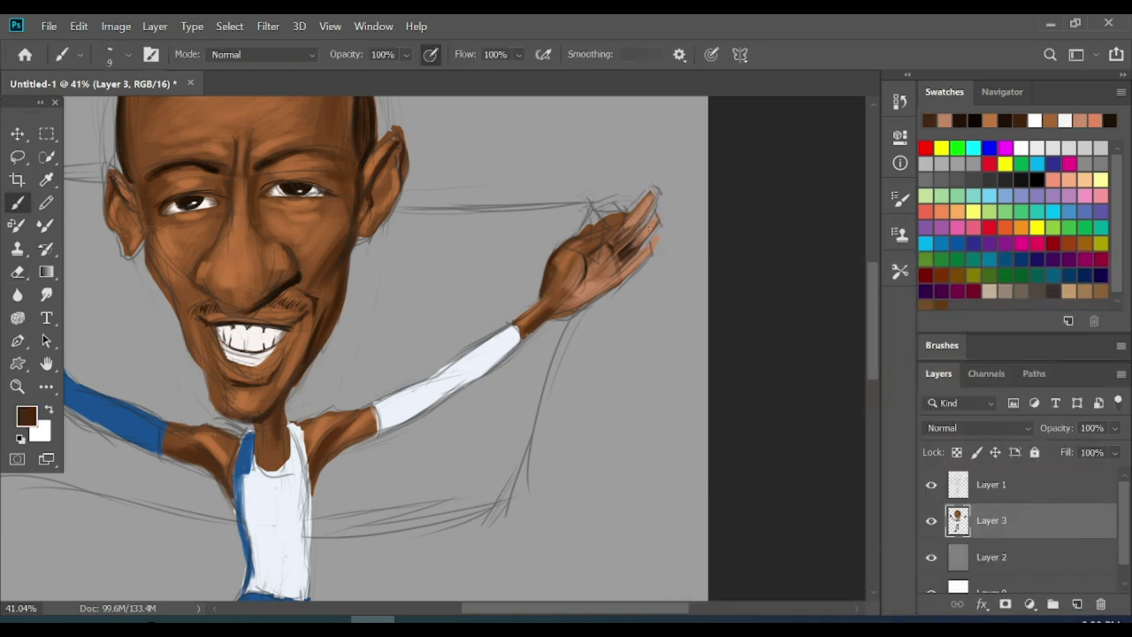
pyautogui.hscroll(-5, 624, 266)
pyautogui.press('7')
pyautogui.press('1')
pyautogui.press(']')
pyautogui.press(']')
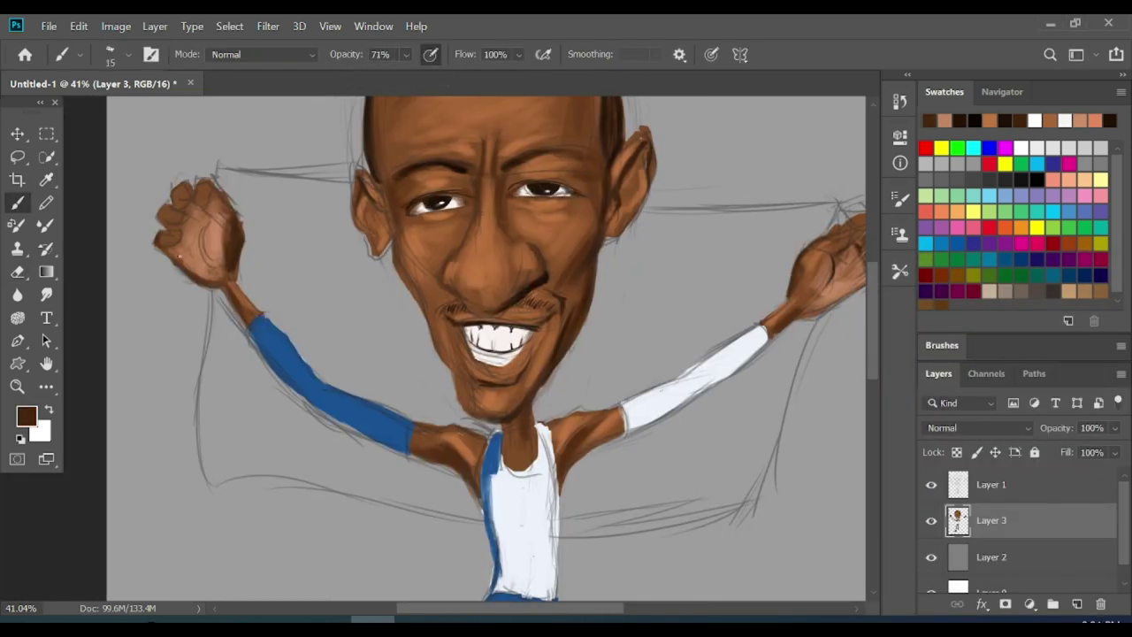
pyautogui.press(']')
pyautogui.press(']')
pyautogui.moveTo(206, 210)
pyautogui.mouseDown()
pyautogui.moveTo(182, 234)
pyautogui.moveTo(161, 214)
pyautogui.mouseUp()
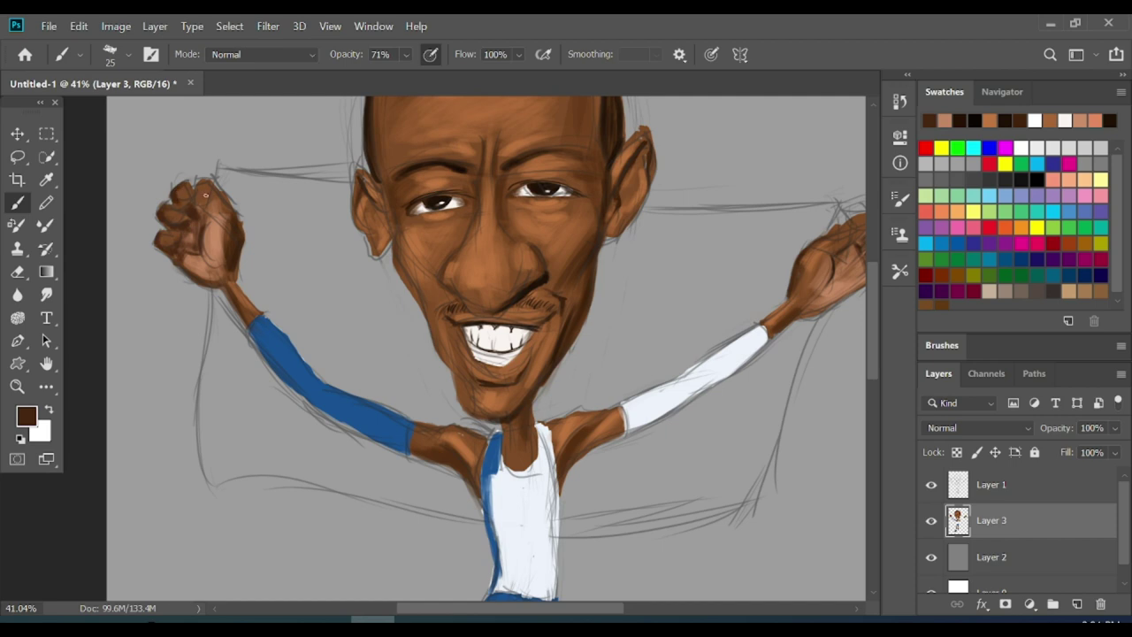
# Save the painting as Untitled-2.psd and erase stray paint on the figure.
pyautogui.hotkey('ctrl', '0')
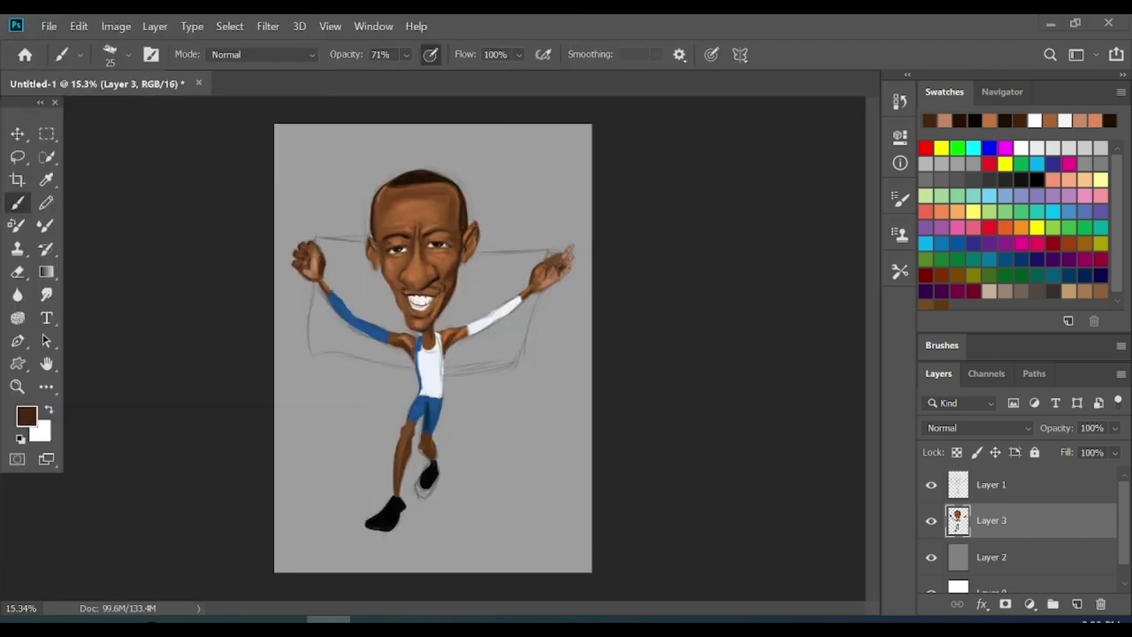
pyautogui.press('z')
pyautogui.moveTo(513, 218); pyautogui.dragTo(492, 206)
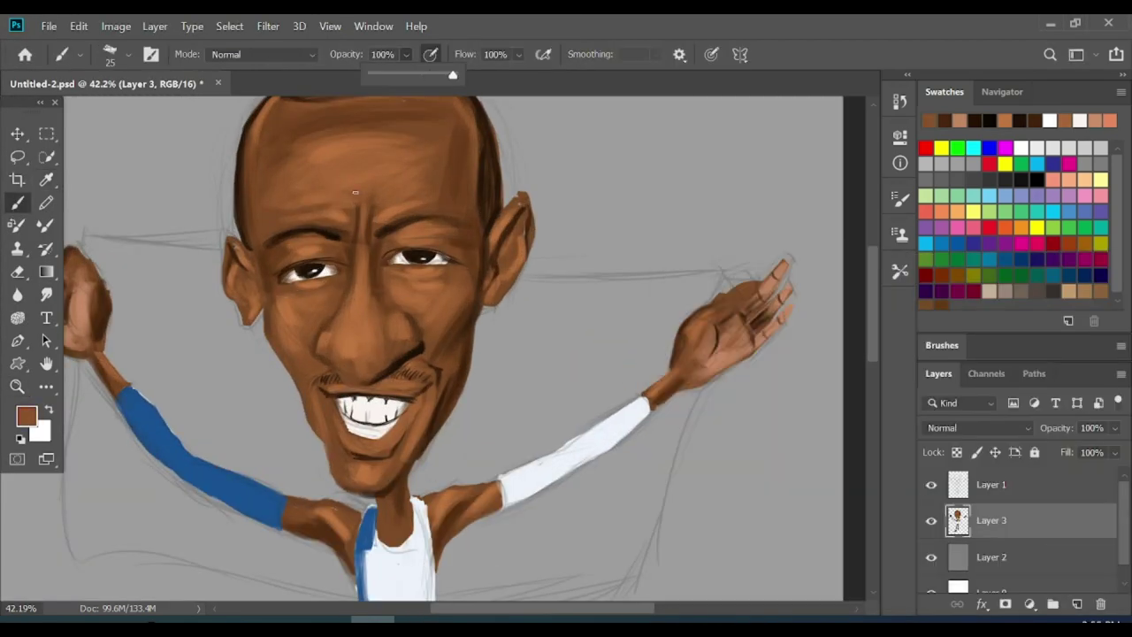
pyautogui.press('e')
pyautogui.moveTo(543, 239); pyautogui.dragTo(575, 238)
# Darken the left and right hair edges with near-black at 39% opacity.
pyautogui.press('b')
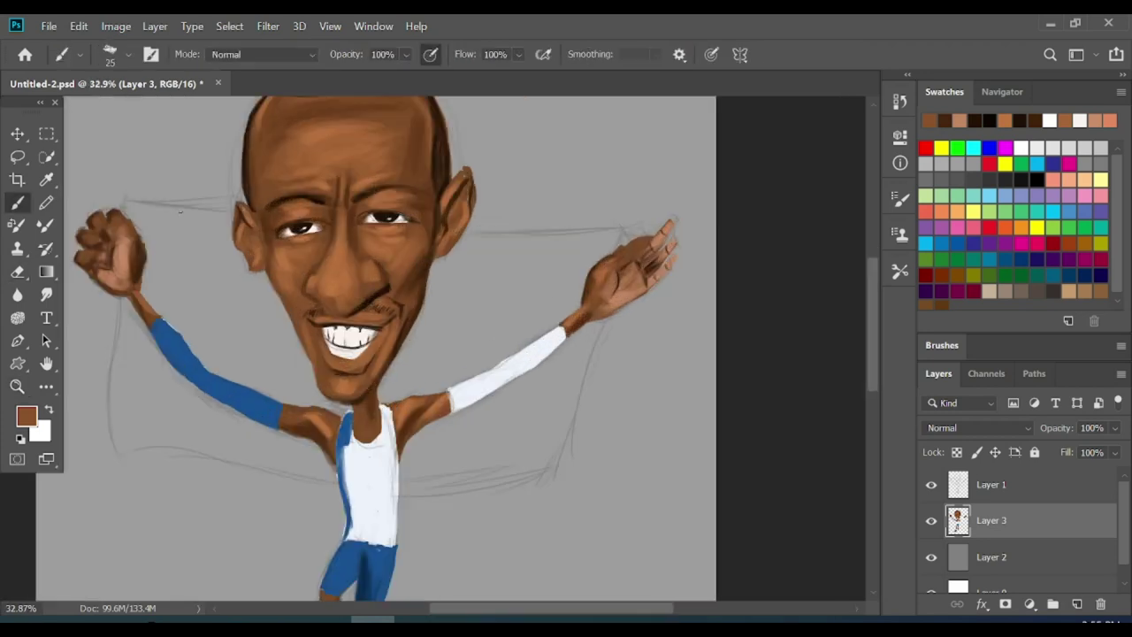
pyautogui.scroll(3, 376, 344)
pyautogui.moveTo(406, 54); pyautogui.dragTo(386, 76)
pyautogui.click(26, 416)
pyautogui.press('Return')
pyautogui.moveTo(434, 257); pyautogui.dragTo(440, 265)
pyautogui.moveTo(247, 234); pyautogui.dragTo(281, 164)
# Paint near-white highlights across the forehead with a size 40 brush.
pyautogui.keyDown('alt'); pyautogui.click(472, 197); pyautogui.keyUp('alt')
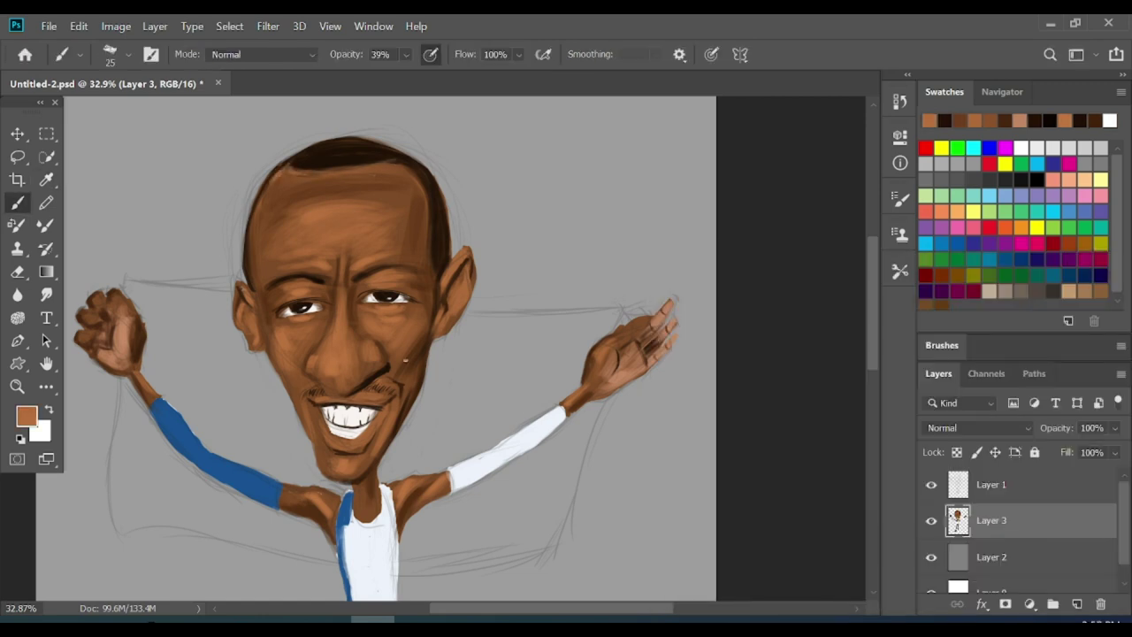
pyautogui.keyDown('alt'); pyautogui.click(362, 431); pyautogui.keyUp('alt')
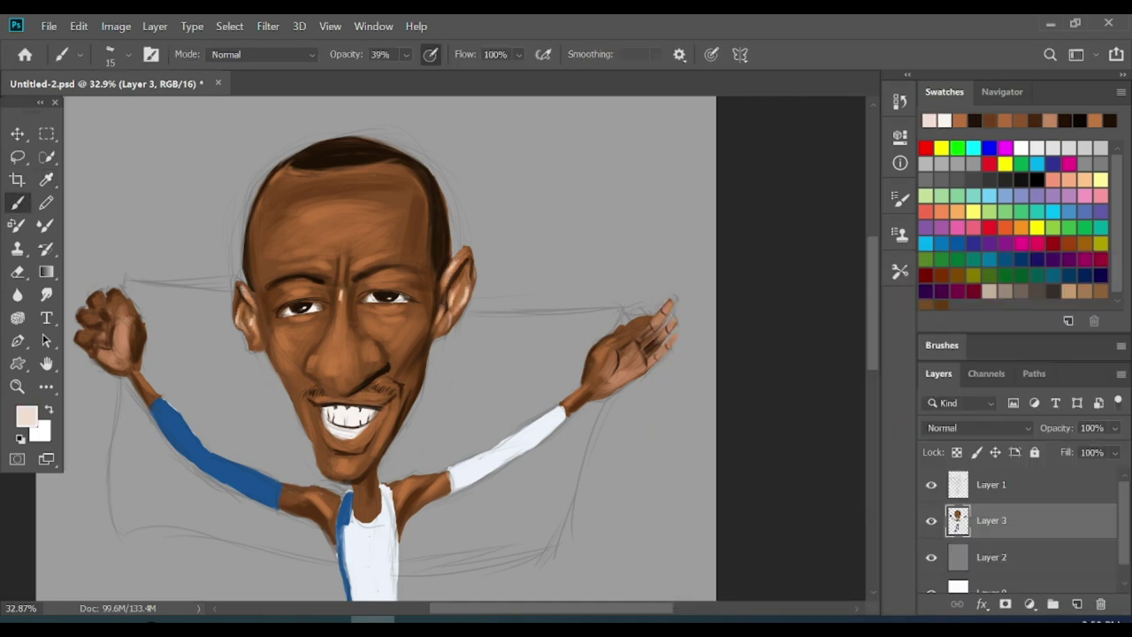
pyautogui.press(']')
pyautogui.press(']')
pyautogui.moveTo(361, 257); pyautogui.dragTo(319, 221)
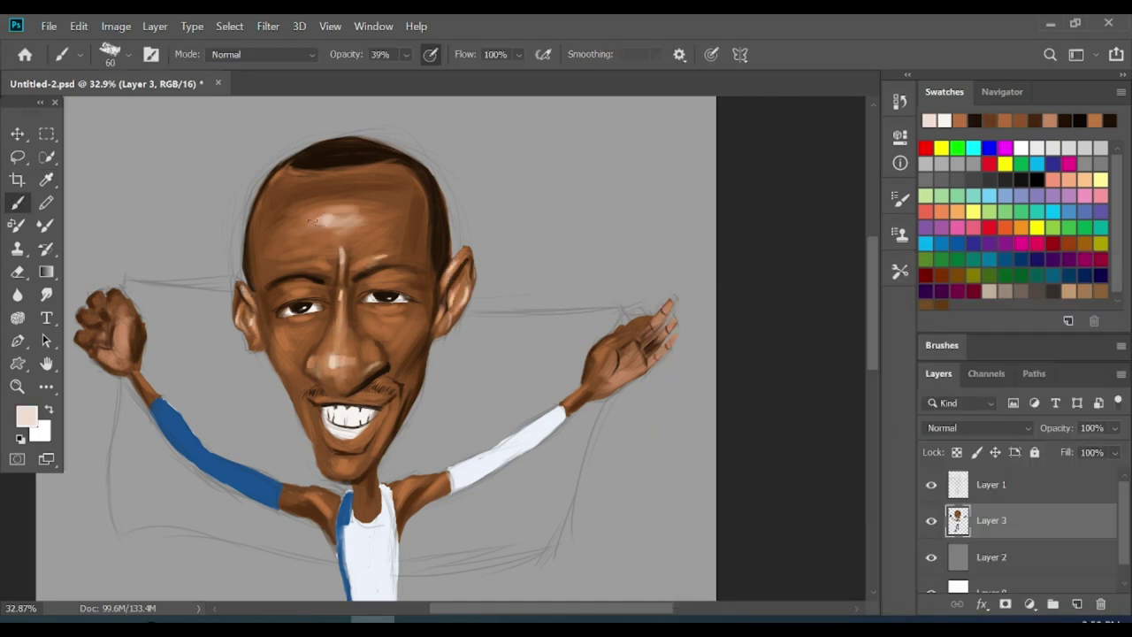
pyautogui.moveTo(389, 207); pyautogui.dragTo(305, 252)
pyautogui.moveTo(415, 247); pyautogui.dragTo(304, 258)
pyautogui.press(']')
# Add pale highlights to the cheeks, under the right eye, jaw, chin, temple and forehead sides.
pyautogui.moveTo(316, 327); pyautogui.dragTo(288, 364)
pyautogui.moveTo(371, 320); pyautogui.dragTo(400, 332)
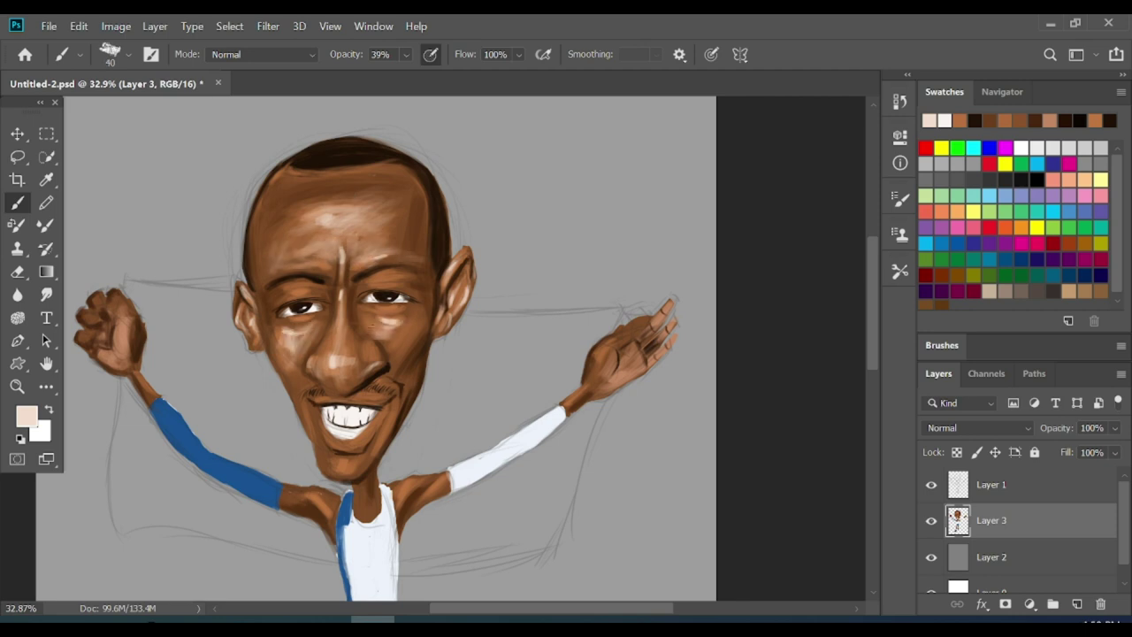
pyautogui.moveTo(308, 400); pyautogui.dragTo(378, 445)
pyautogui.moveTo(396, 343); pyautogui.dragTo(434, 274)
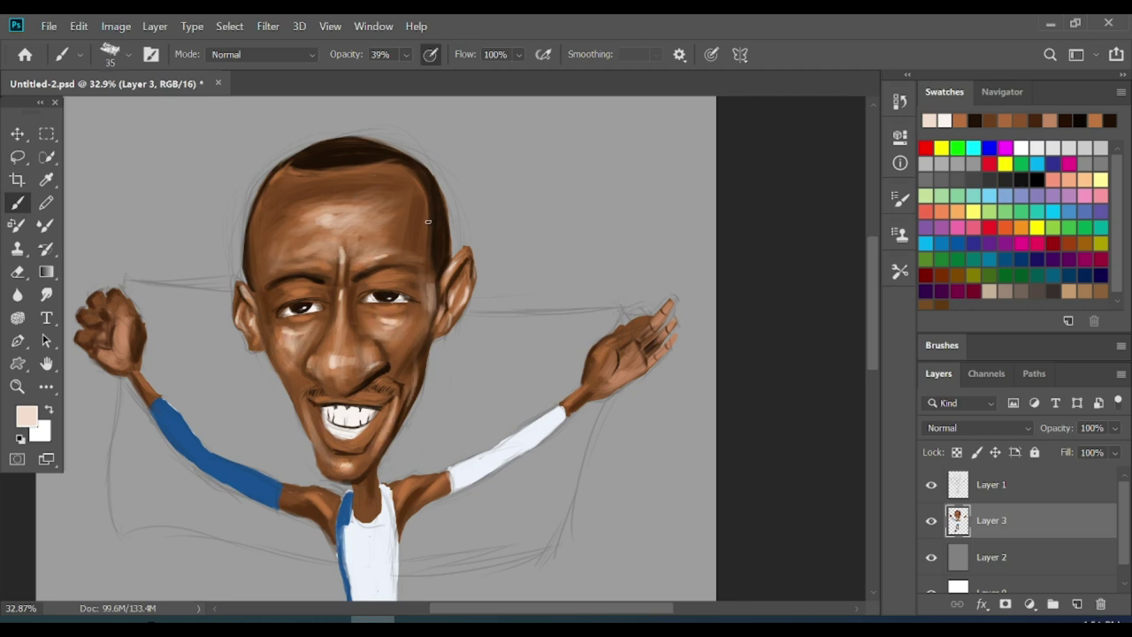
pyautogui.press('[')
pyautogui.press('[')
pyautogui.moveTo(431, 350); pyautogui.dragTo(436, 190)
pyautogui.moveTo(261, 222); pyautogui.dragTo(327, 150)
pyautogui.press('[')
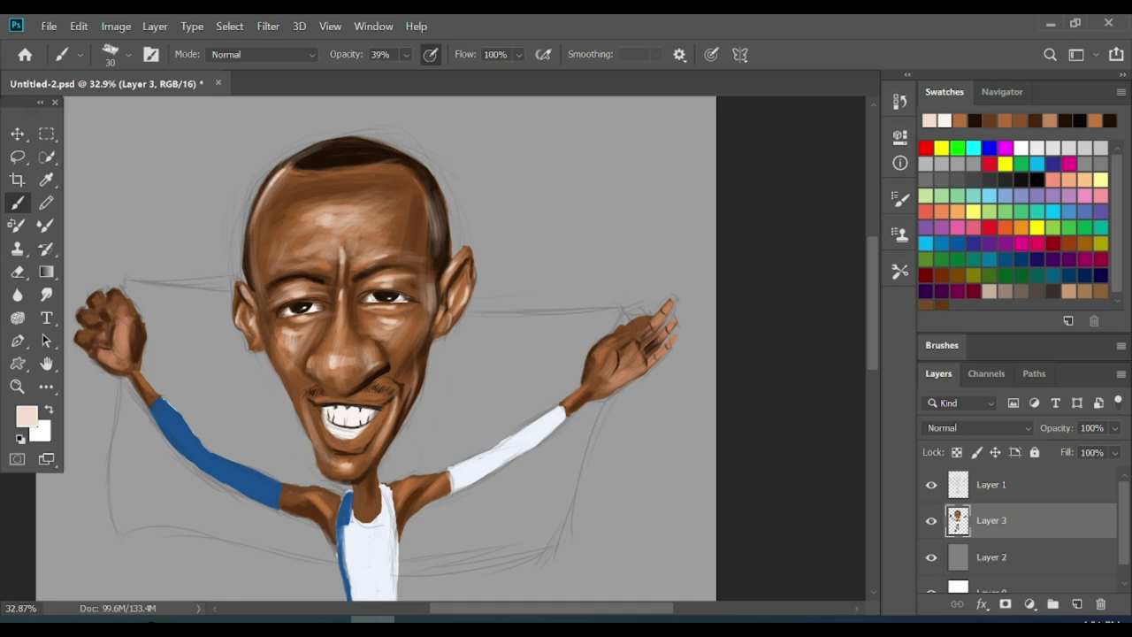
# Brighten the raised palm with pale highlights, touching up with the eraser.
pyautogui.press(']')
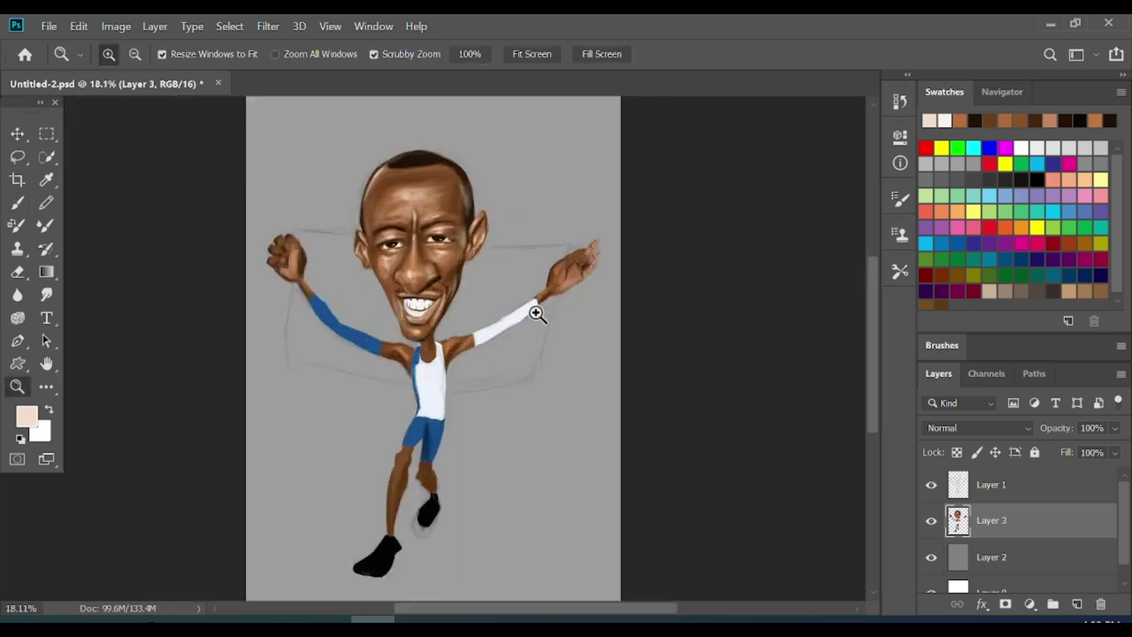
pyautogui.moveTo(536, 313); pyautogui.dragTo(322, 319)
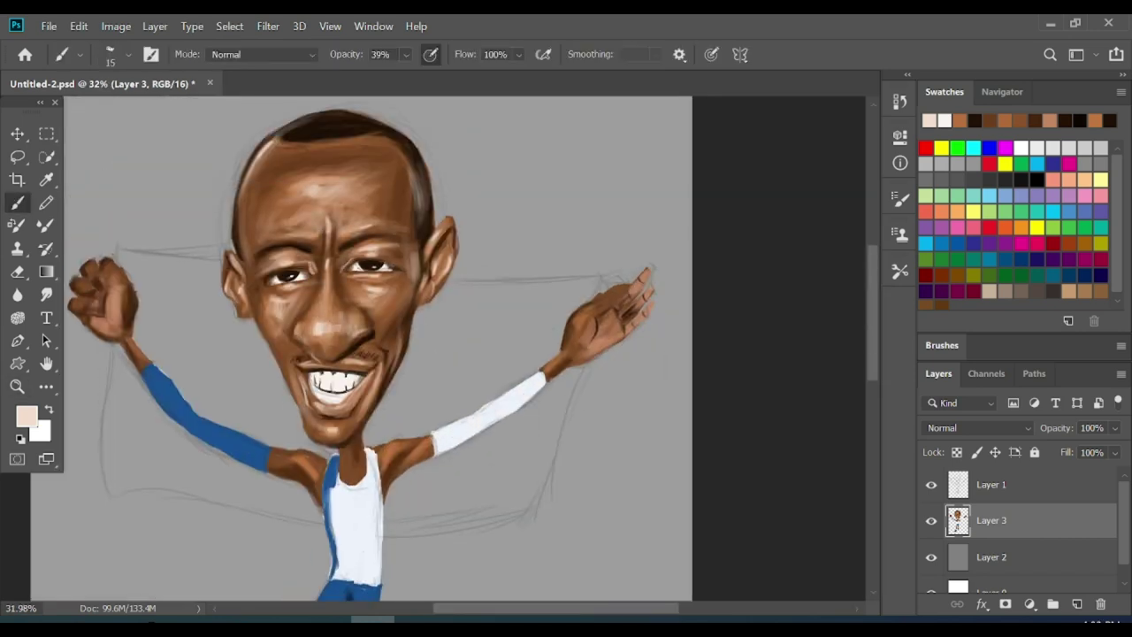
pyautogui.scroll(2, 459, 400)
pyautogui.press(']')
pyautogui.press(']')
pyautogui.press(']')
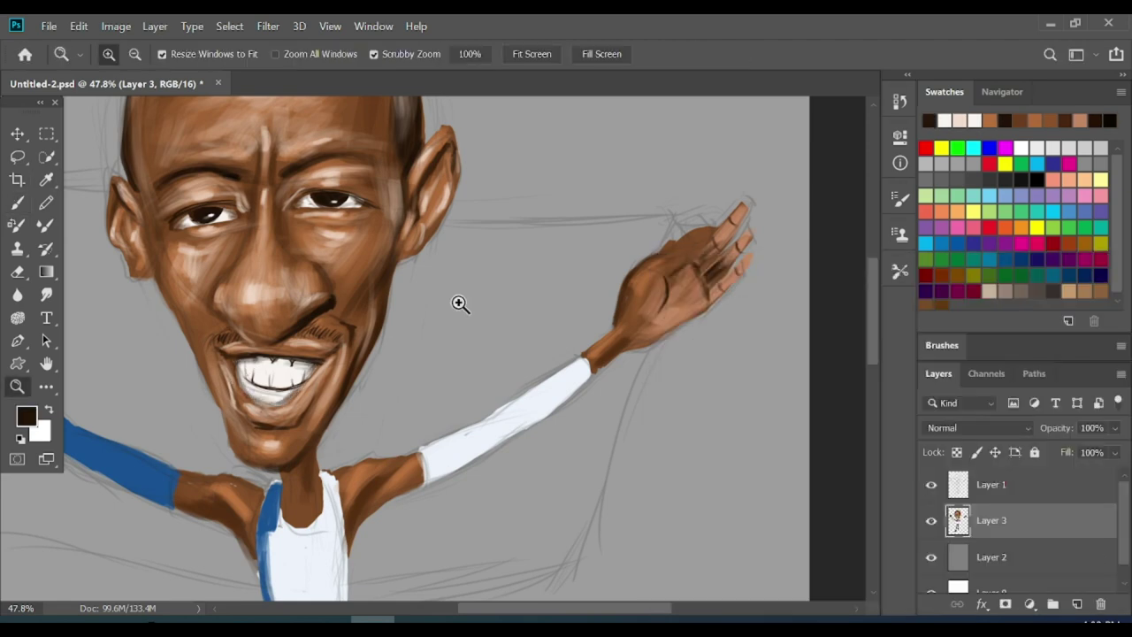
pyautogui.scroll(-1, 457, 303)
pyautogui.press('[')
pyautogui.press('[')
pyautogui.scroll(1, 352, 384)
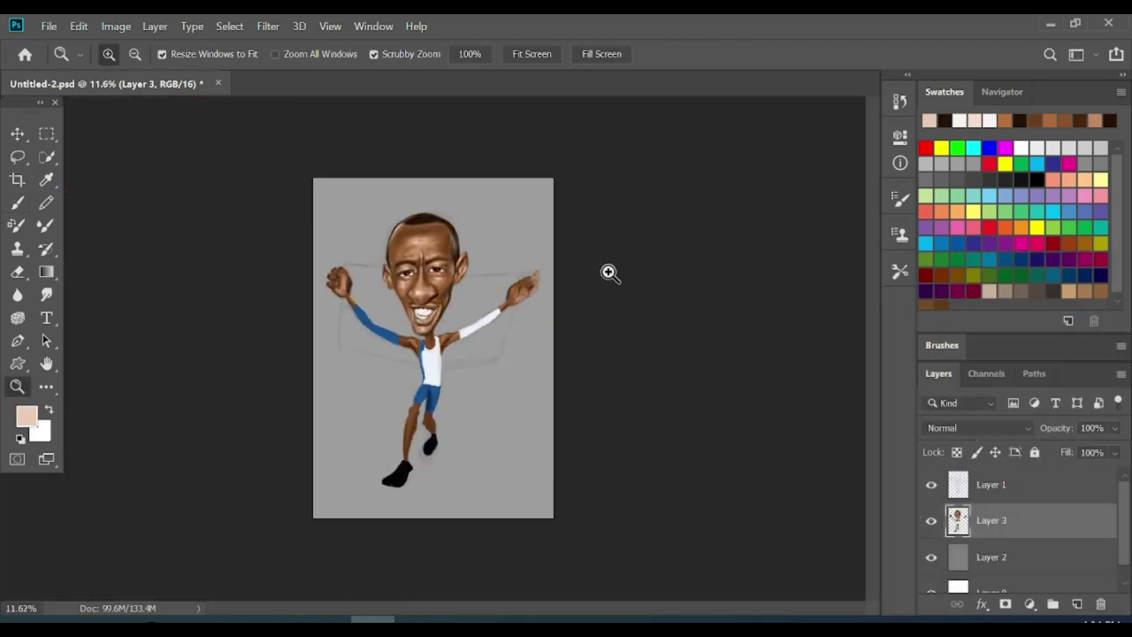
pyautogui.moveTo(637, 303); pyautogui.dragTo(607, 271)
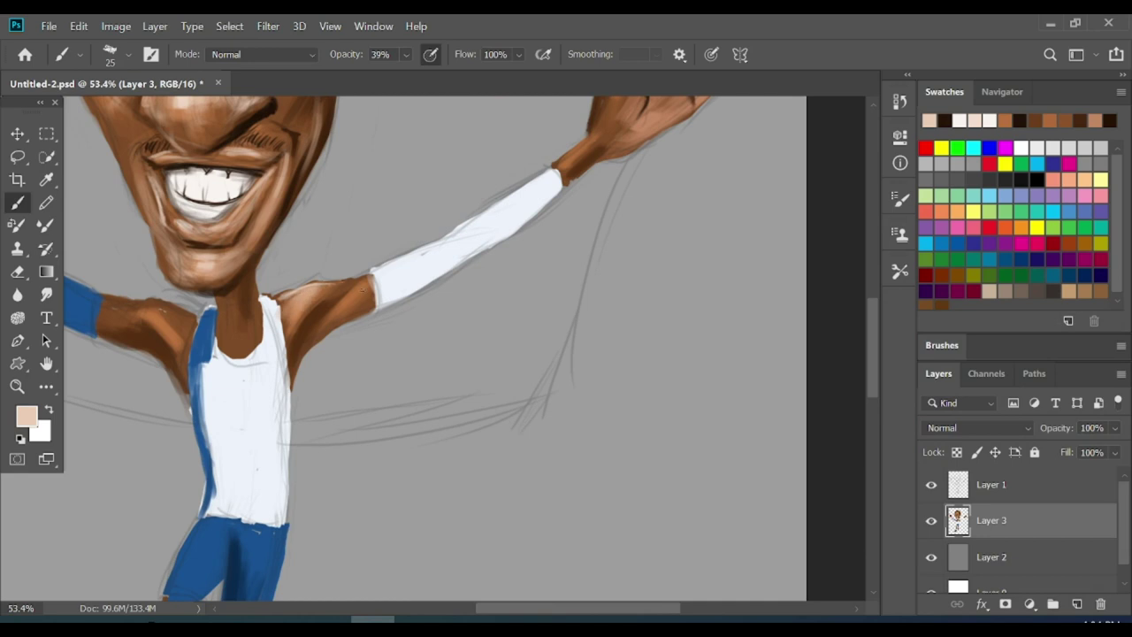
pyautogui.press(']')
pyautogui.moveTo(592, 143)
pyautogui.mouseDown()
pyautogui.moveTo(469, 289)
pyautogui.moveTo(543, 278)
pyautogui.mouseUp()
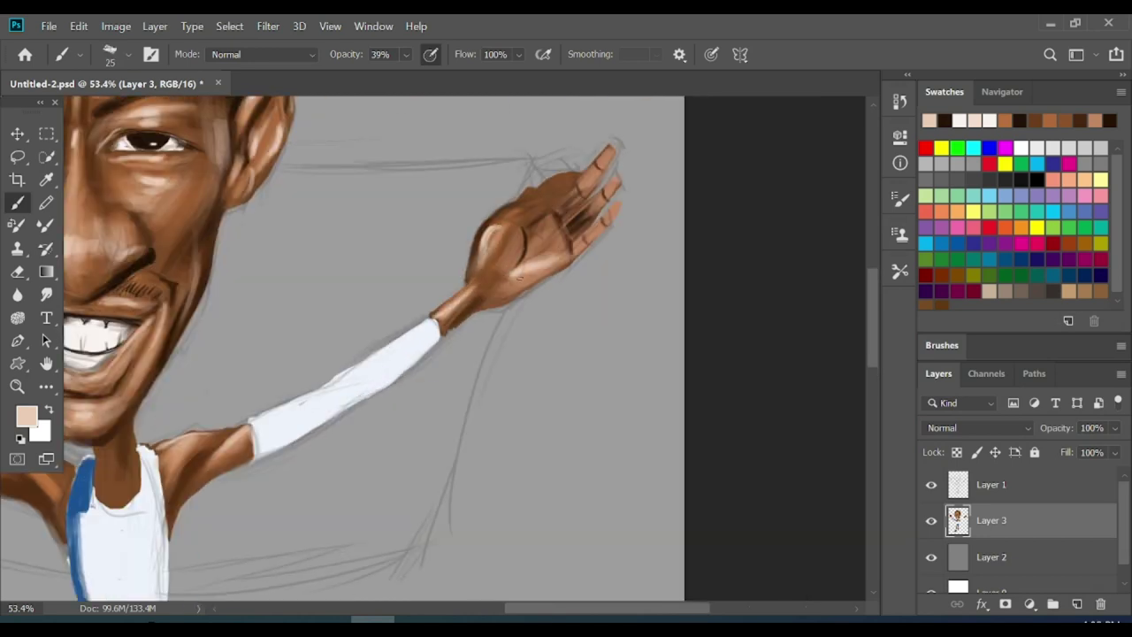
pyautogui.moveTo(502, 239); pyautogui.dragTo(535, 283)
pyautogui.press('e')
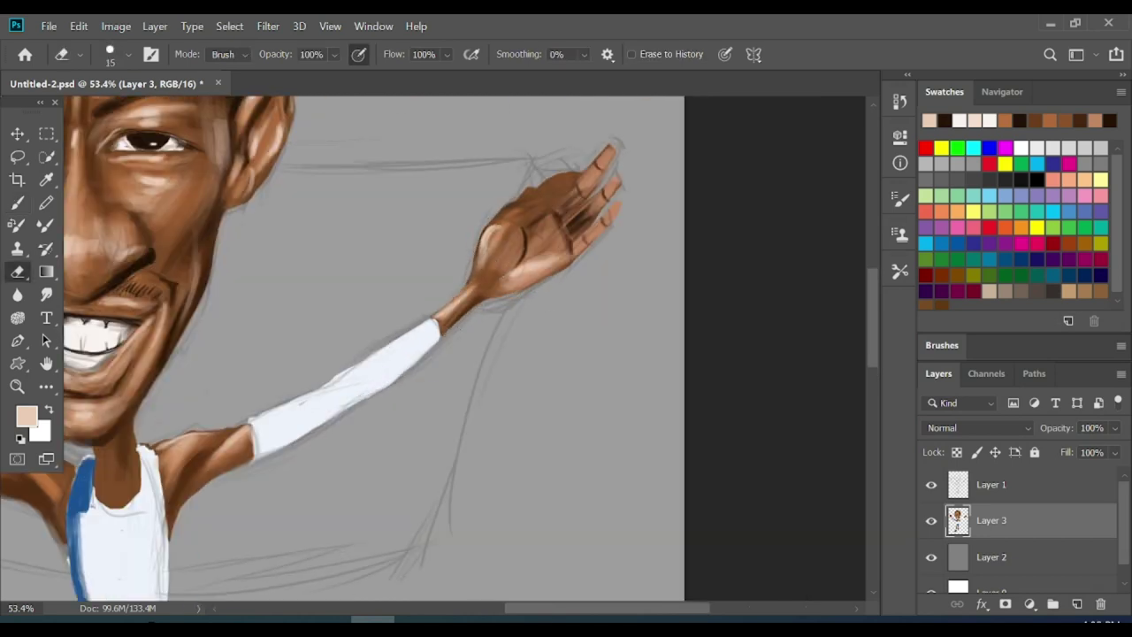
pyautogui.moveTo(629, 278); pyautogui.dragTo(619, 284)
pyautogui.press('b')
pyautogui.moveTo(501, 247); pyautogui.dragTo(506, 254)
# Paint near-black lines between the fingers and shading under the raised arm with a fine brush.
pyautogui.click(26, 416)
pyautogui.click(690, 522)
pyautogui.press('Return')
pyautogui.press('[')
pyautogui.press('[')
pyautogui.moveTo(201, 503); pyautogui.dragTo(133, 563)
pyautogui.scroll(-3, 137, 531)
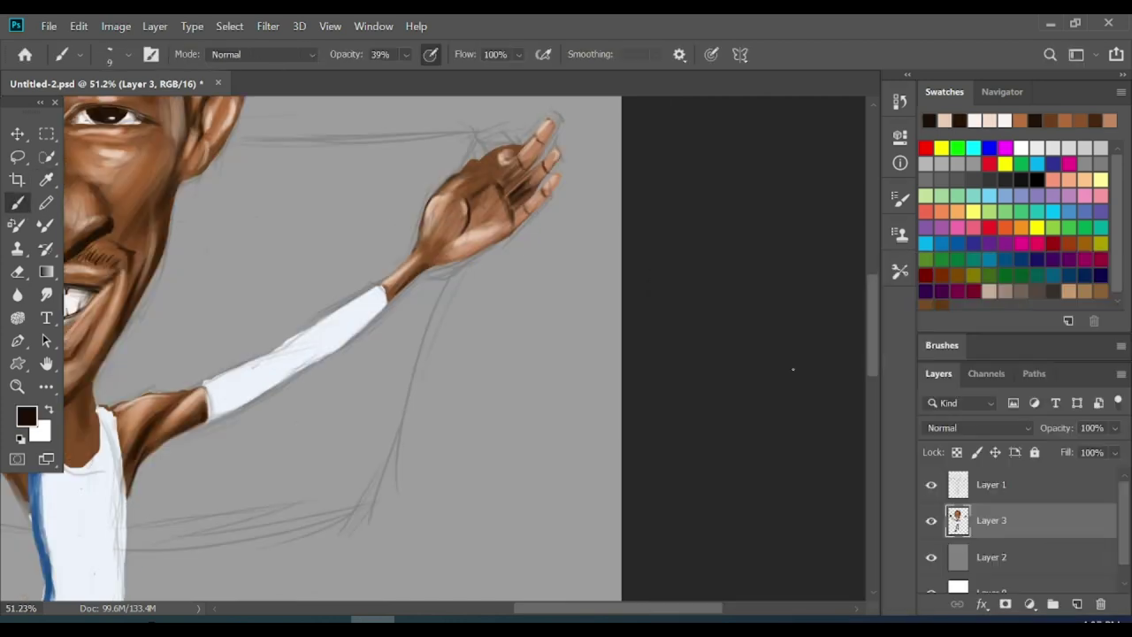
pyautogui.press('e')
pyautogui.press('b')
pyautogui.moveTo(233, 414)
pyautogui.mouseDown()
pyautogui.moveTo(540, 291)
pyautogui.moveTo(543, 335)
pyautogui.mouseUp()
pyautogui.press('e')
pyautogui.press('b')
# Pick peach and brown skin colours and erase stray paint around the torso.
pyautogui.keyDown('alt'); pyautogui.click(535, 281); pyautogui.keyUp('alt')
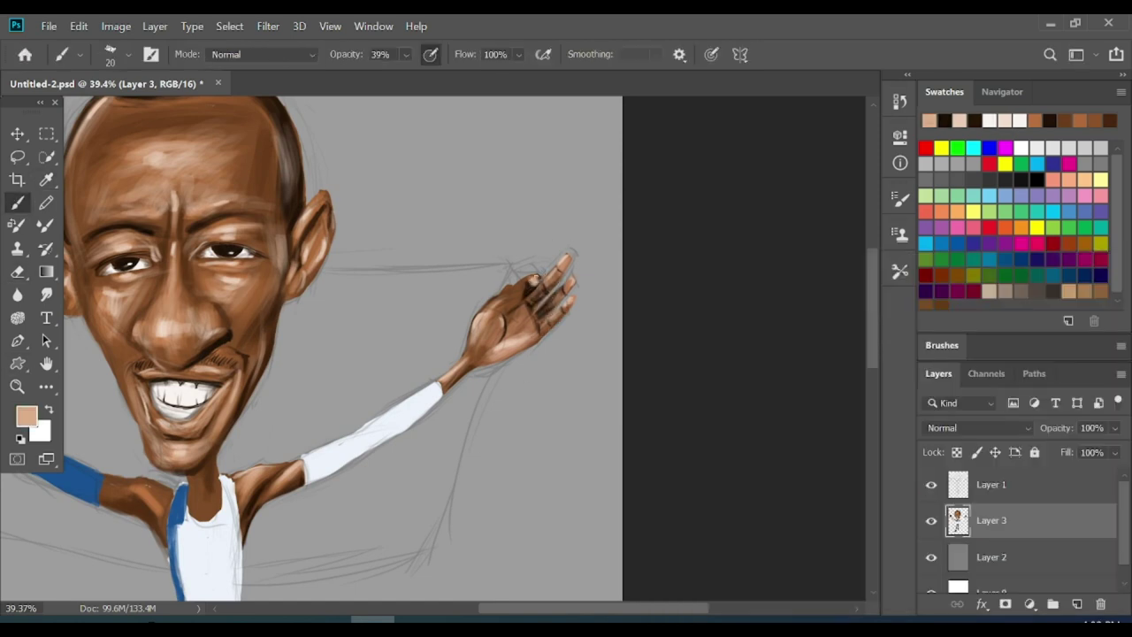
pyautogui.press('x')
pyautogui.press('x')
pyautogui.keyDown('alt'); pyautogui.click(508, 283); pyautogui.keyUp('alt')
pyautogui.press('e')
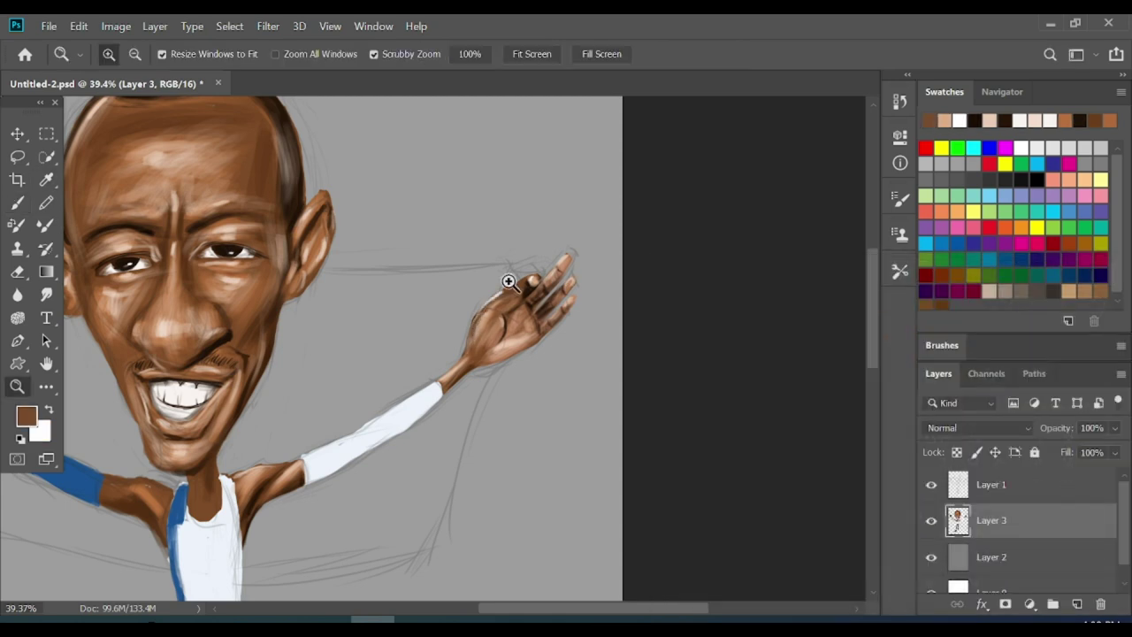
pyautogui.moveTo(507, 283); pyautogui.dragTo(322, 372)
# Clean up the blue sleeve edge in blue at 100% opacity.
pyautogui.press('b')
pyautogui.keyDown('alt'); pyautogui.click(329, 314); pyautogui.keyUp('alt')
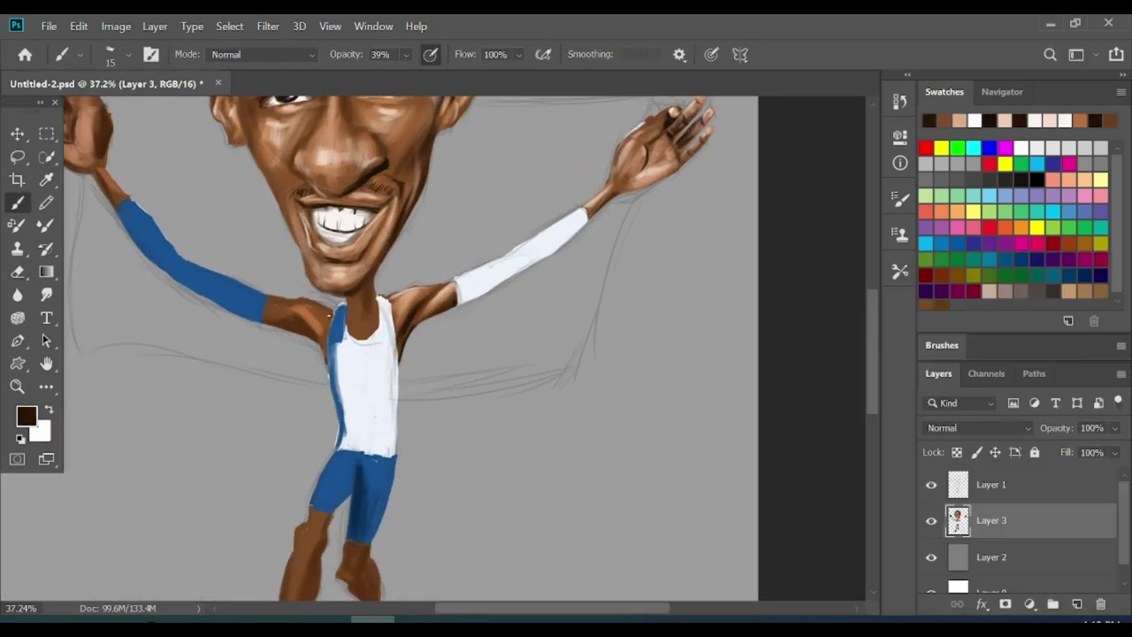
pyautogui.press('z')
pyautogui.moveTo(672, 205); pyautogui.dragTo(587, 205)
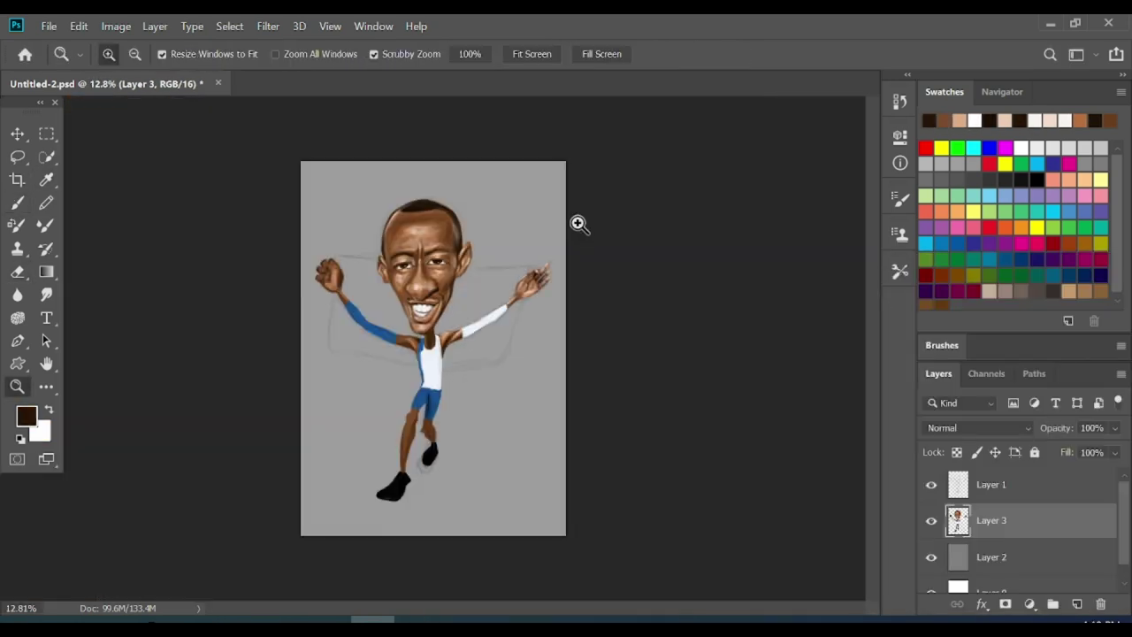
pyautogui.moveTo(431, 366); pyautogui.dragTo(586, 331)
pyautogui.press('b')
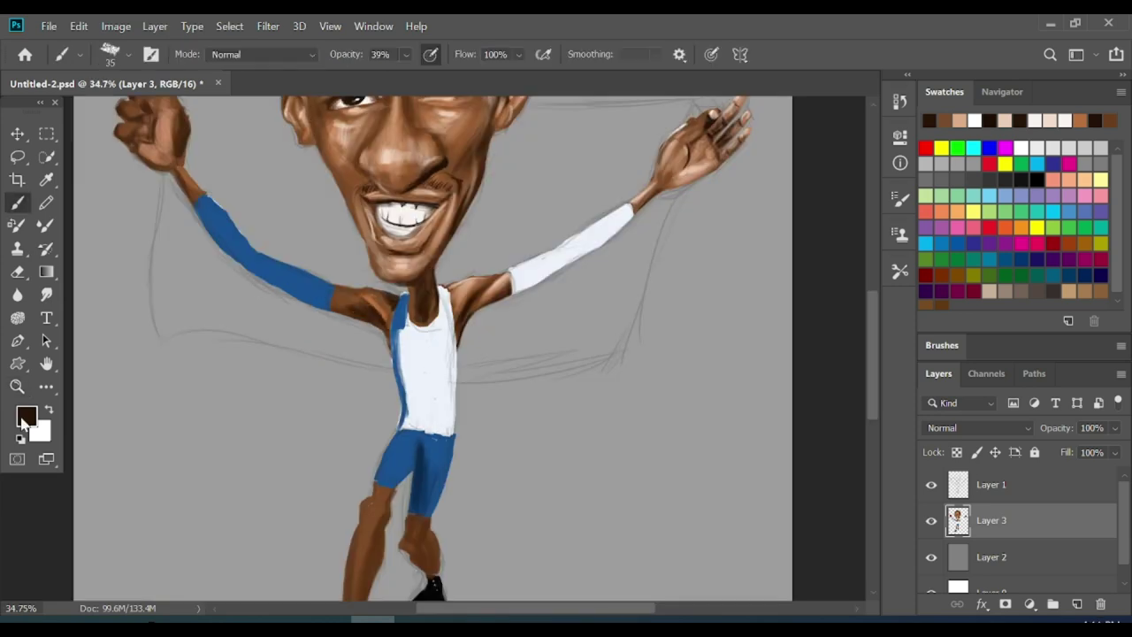
pyautogui.keyDown('alt'); pyautogui.click(336, 283); pyautogui.keyUp('alt')
pyautogui.press('0')
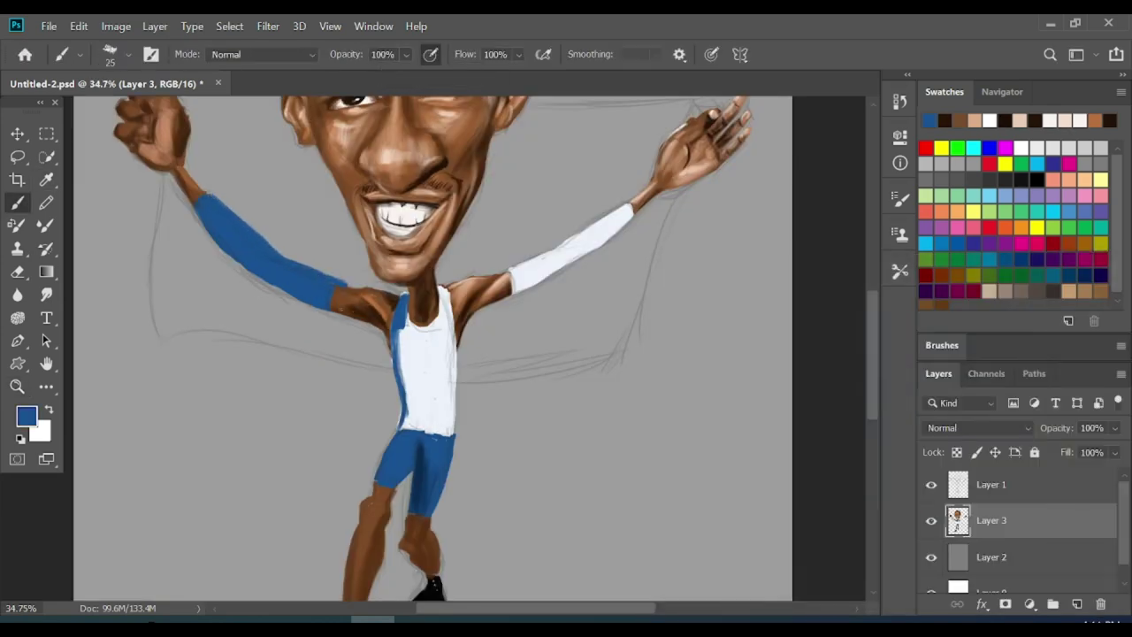
pyautogui.press('e')
pyautogui.press('b')
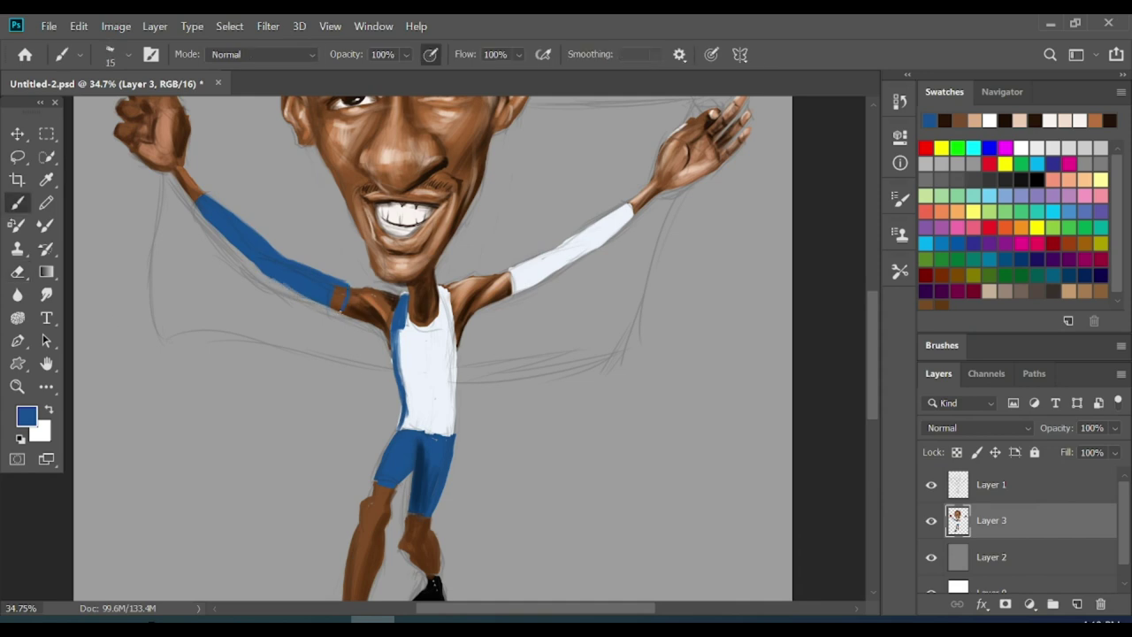
# Shade the clenched fist's knuckles and fingers with tan and dark brown skin tones.
pyautogui.keyDown('alt'); pyautogui.click(367, 290); pyautogui.keyUp('alt')
pyautogui.press('z')
pyautogui.moveTo(366, 289); pyautogui.dragTo(699, 306)
pyautogui.press('e')
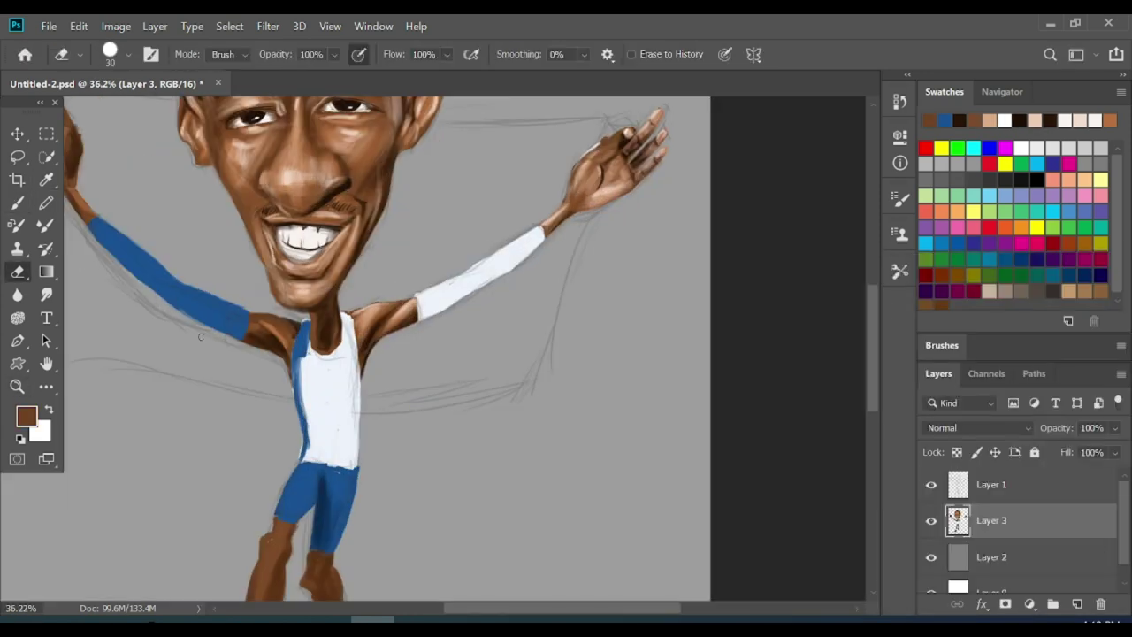
pyautogui.press('b')
pyautogui.keyDown('alt'); pyautogui.click(279, 341); pyautogui.keyUp('alt')
pyautogui.press('Return')
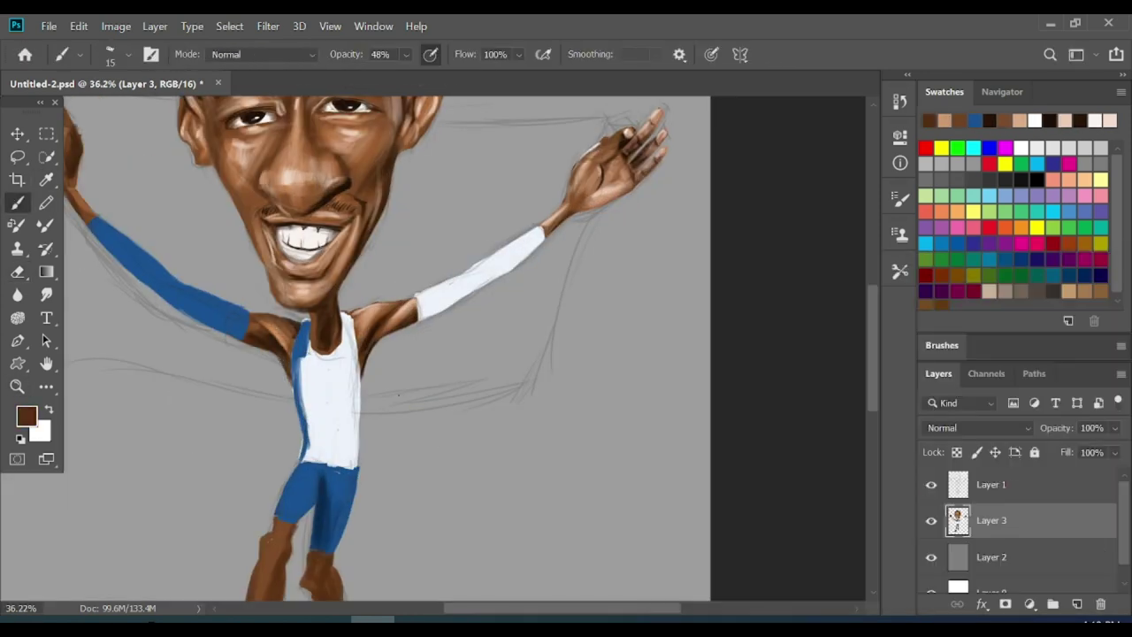
pyautogui.keyDown('alt'); pyautogui.click(350, 327); pyautogui.keyUp('alt')
pyautogui.keyDown('alt'); pyautogui.click(318, 325); pyautogui.keyUp('alt')
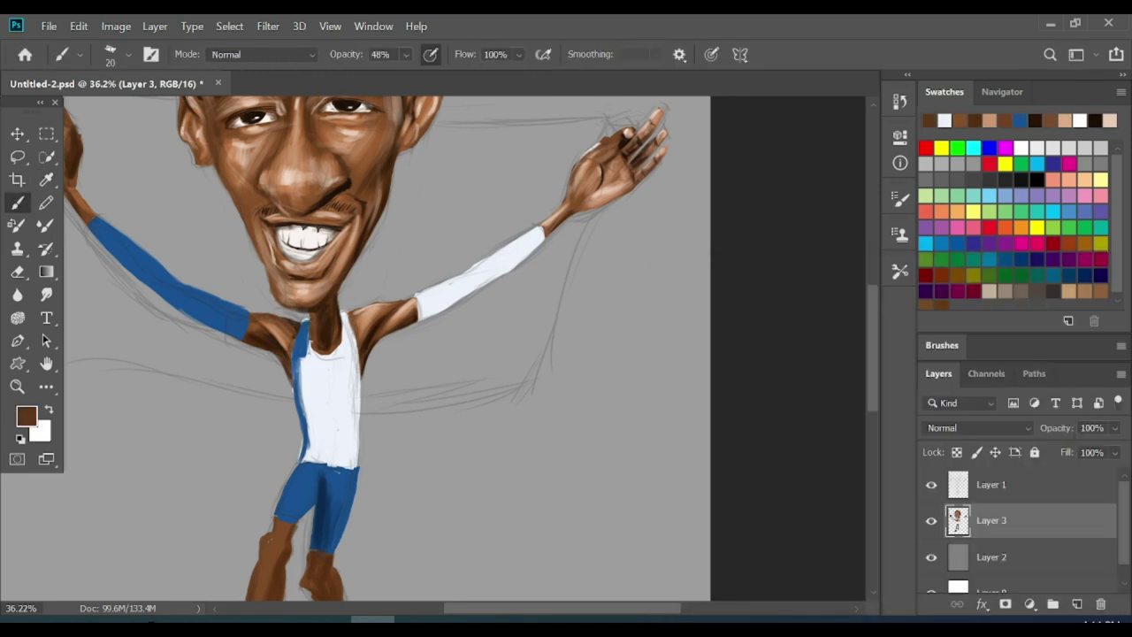
pyautogui.press('z')
pyautogui.moveTo(448, 296); pyautogui.dragTo(371, 296)
pyautogui.moveTo(411, 245); pyautogui.dragTo(521, 443)
pyautogui.press('e')
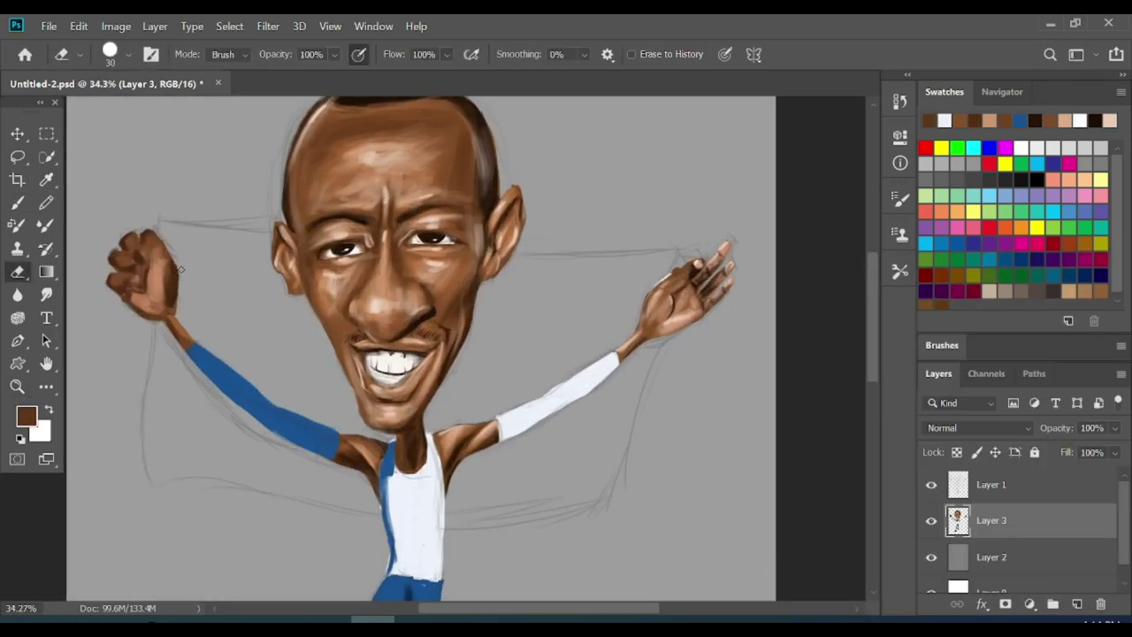
pyautogui.press('b')
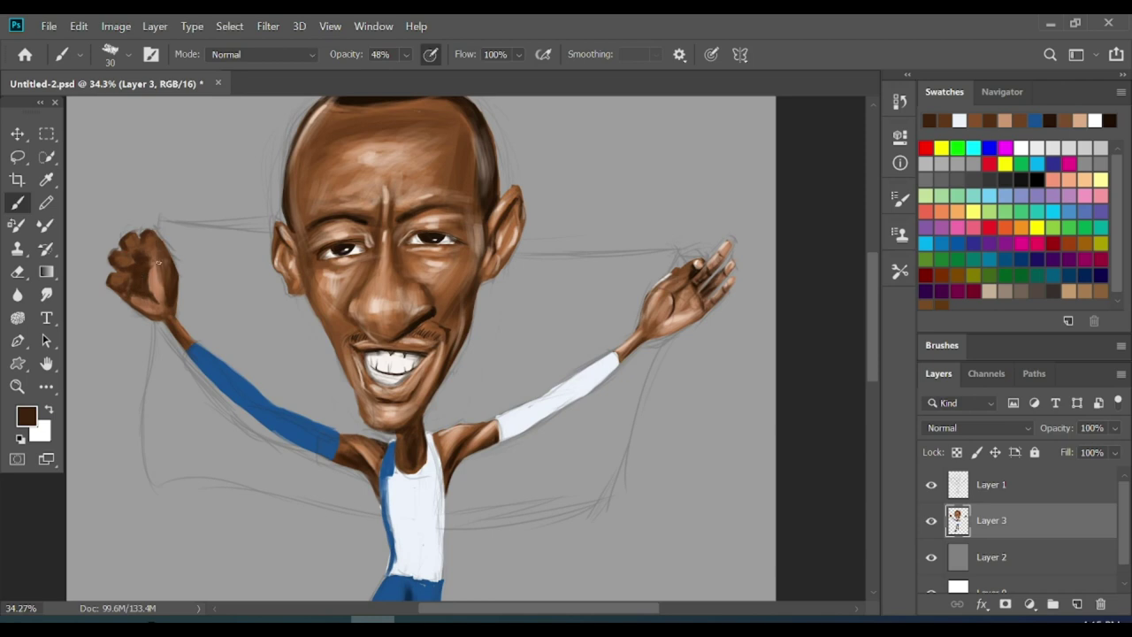
# Save the painting with Ctrl+S, then shrink the brush and pick light peach and salmon skin colours.
pyautogui.hotkey('ctrl', '0')
pyautogui.hotkey('ctrl', 's')
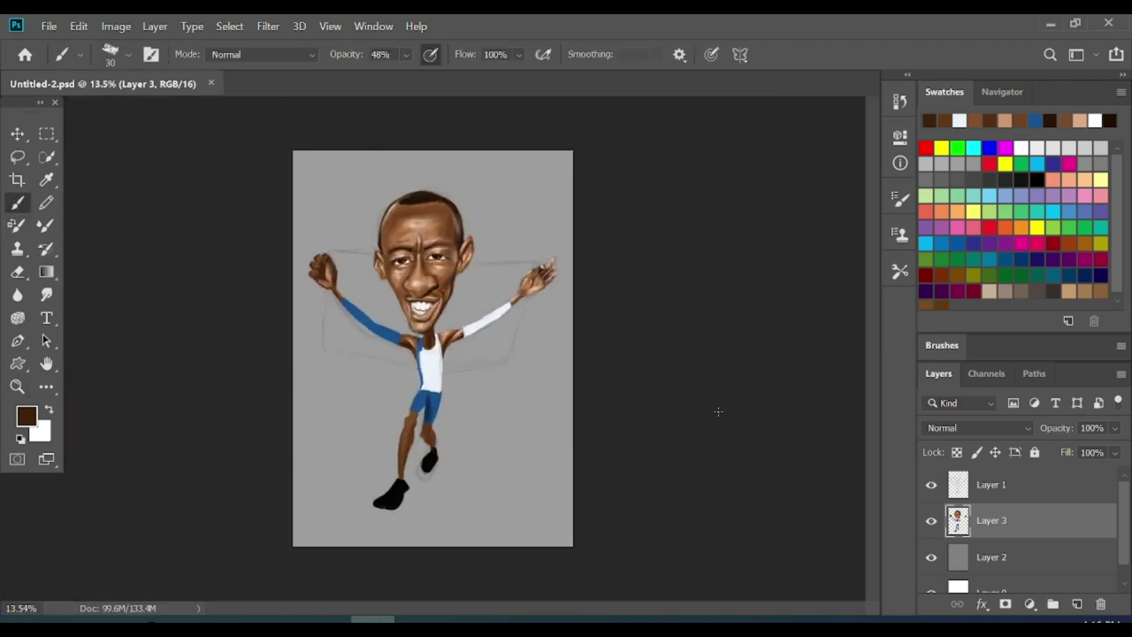
pyautogui.click(26, 415)
pyautogui.click(1062, 301)
pyautogui.press('[')
pyautogui.press('[')
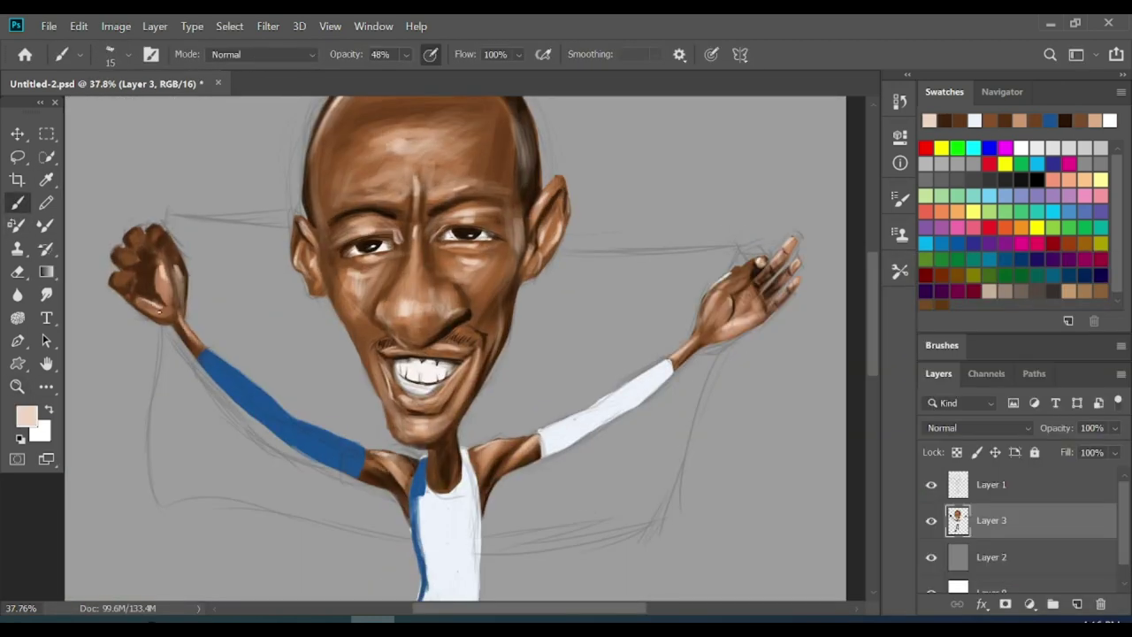
pyautogui.press('[')
pyautogui.click(182, 271)
pyautogui.press('Return')
# Darken the shin from knee to ankle with a dark colour sampled from the leg.
pyautogui.press('0')
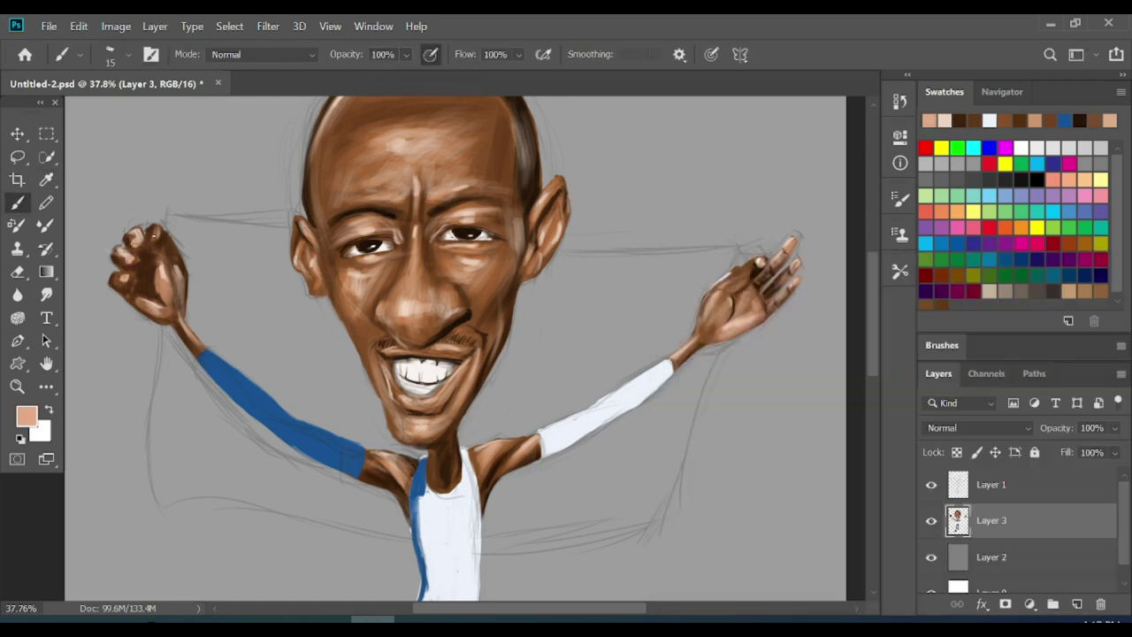
pyautogui.press('x')
pyautogui.press('[')
pyautogui.press('x')
pyautogui.scroll(-5, 861, 339)
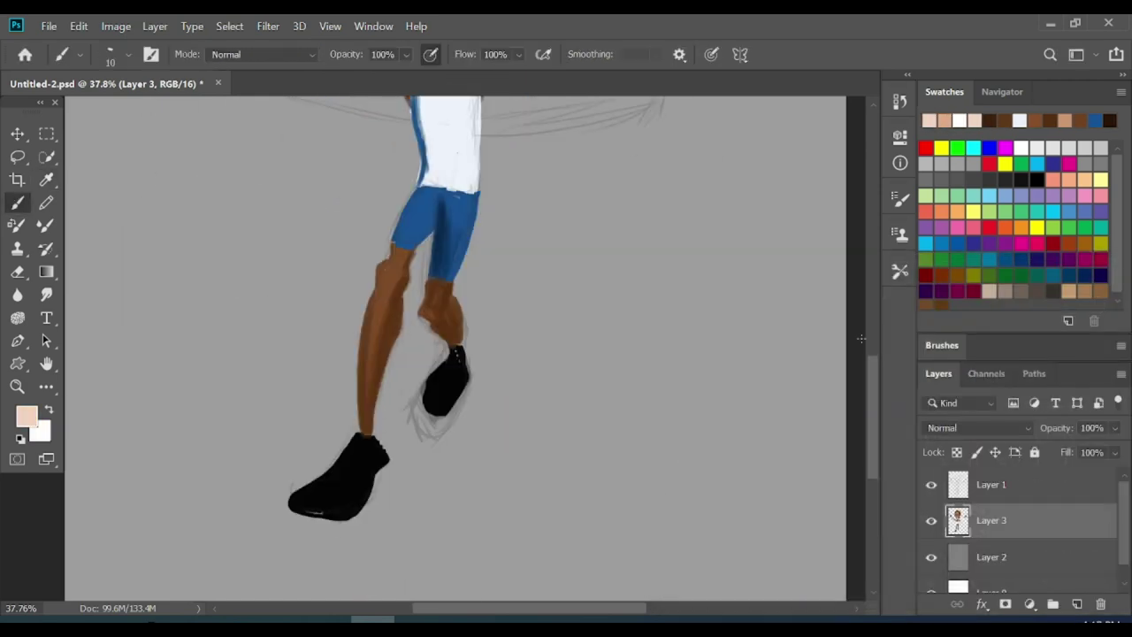
pyautogui.keyDown('alt'); pyautogui.click(407, 253); pyautogui.keyUp('alt')
pyautogui.press(']')
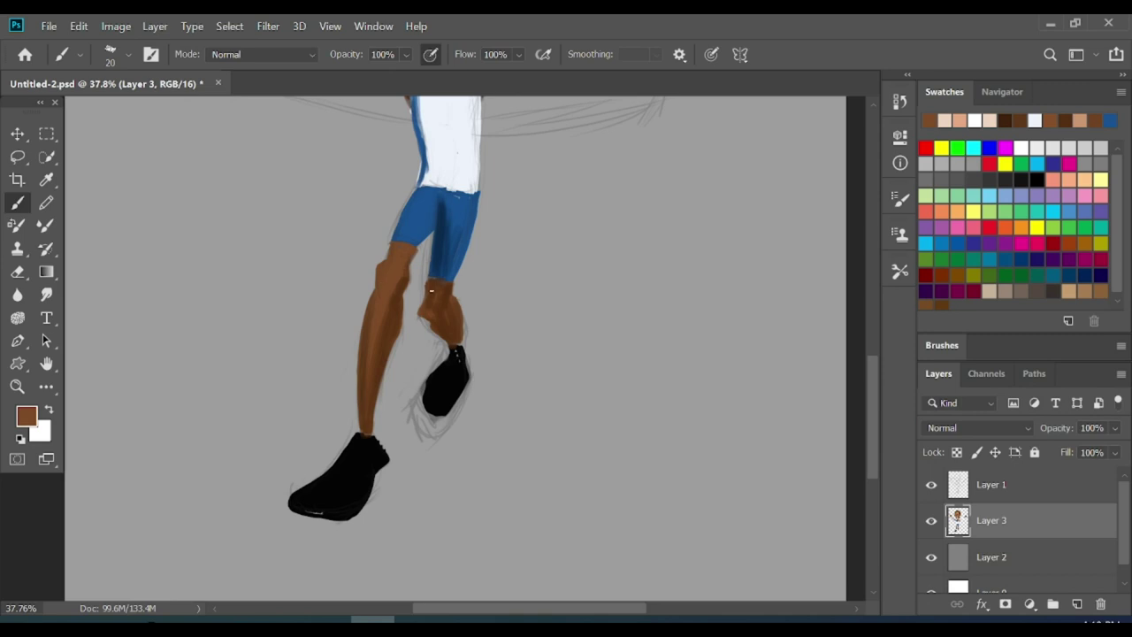
pyautogui.press('e')
pyautogui.press('b')
pyautogui.keyDown('alt'); pyautogui.click(424, 256); pyautogui.keyUp('alt')
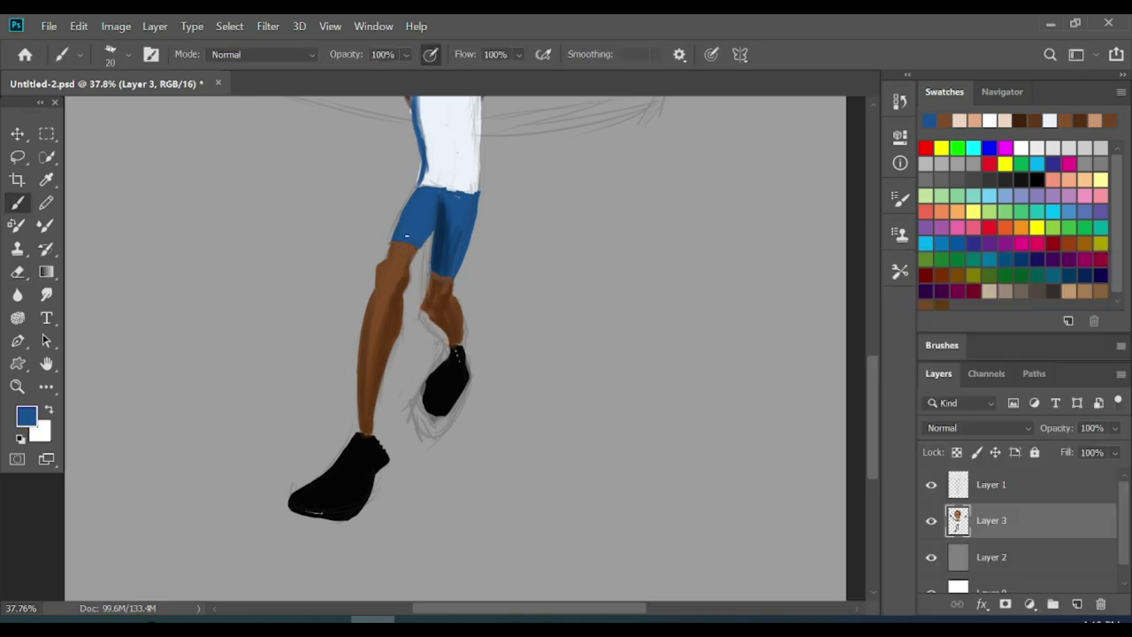
pyautogui.press('[')
pyautogui.moveTo(391, 334); pyautogui.dragTo(358, 425)
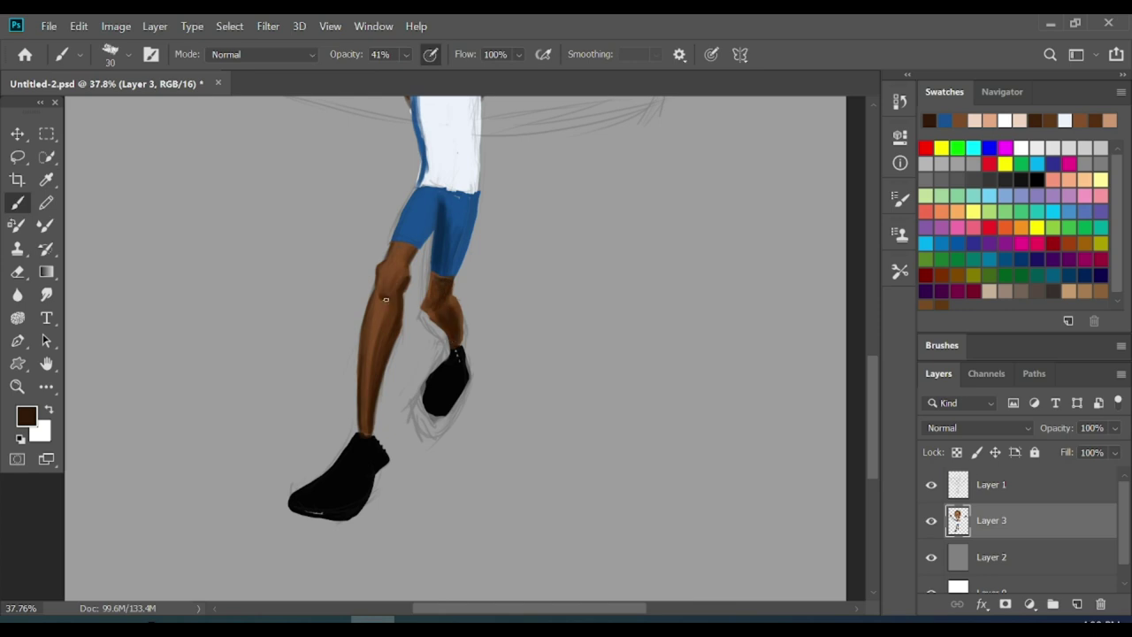
# Highlight the knee and paint a white sock at the front ankle.
pyautogui.press('[')
pyautogui.moveTo(394, 265); pyautogui.dragTo(405, 245)
pyautogui.moveTo(442, 324)
pyautogui.mouseDown()
pyautogui.moveTo(549, 265)
pyautogui.moveTo(397, 381)
pyautogui.mouseUp()
pyautogui.press('[')
pyautogui.press('[')
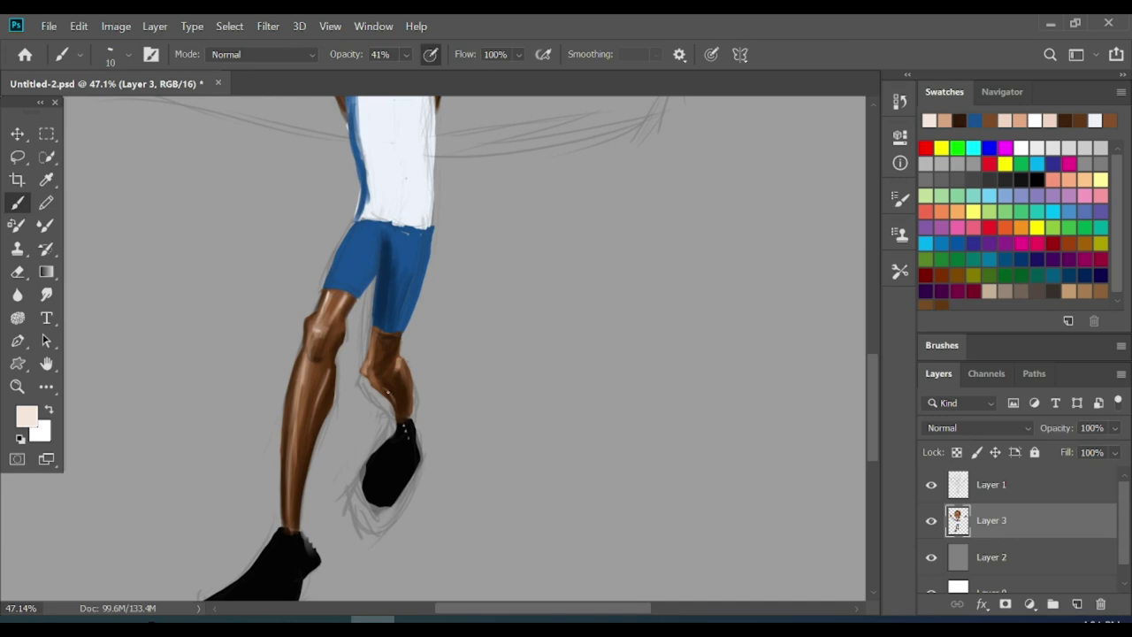
pyautogui.moveTo(470, 191); pyautogui.dragTo(469, 76)
pyautogui.moveTo(292, 386); pyautogui.dragTo(294, 413)
pyautogui.press('e')
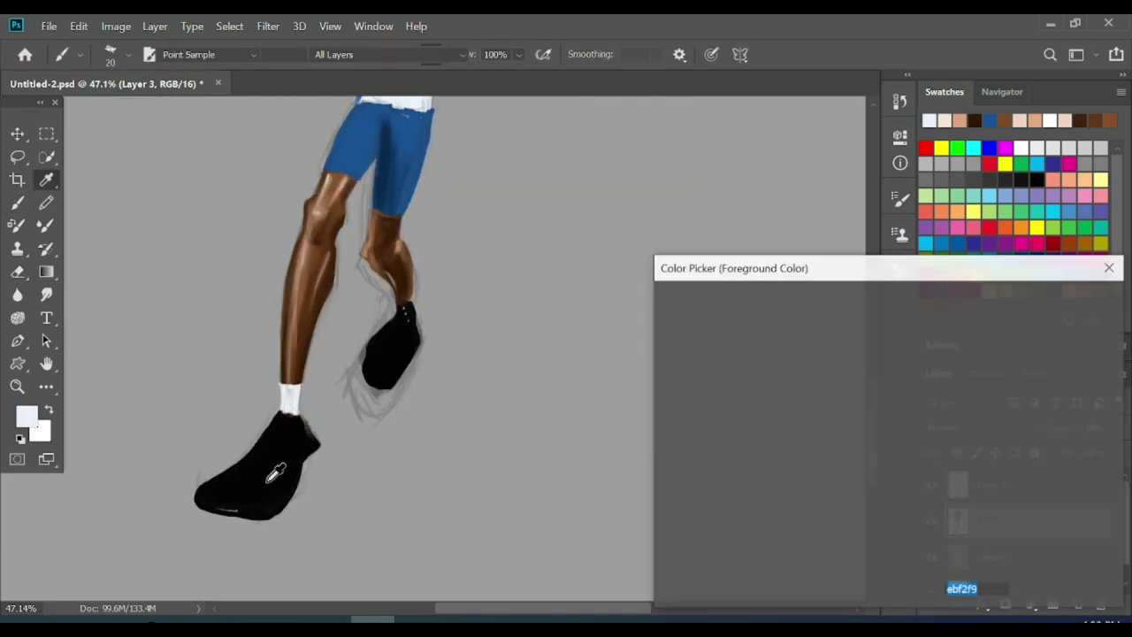
# Add magenta accents on the shoes and touch up the back ankle in light grey.
pyautogui.click(26, 416)
pyautogui.press('b')
pyautogui.moveTo(297, 473); pyautogui.dragTo(320, 456)
pyautogui.moveTo(442, 398)
pyautogui.mouseDown()
pyautogui.moveTo(543, 419)
pyautogui.moveTo(459, 398)
pyautogui.mouseUp()
pyautogui.keyDown('alt'); pyautogui.click(416, 265); pyautogui.keyUp('alt')
pyautogui.moveTo(421, 277); pyautogui.dragTo(433, 309)
pyautogui.keyDown('alt'); pyautogui.click(433, 308); pyautogui.keyUp('alt')
pyautogui.press('z')
pyautogui.moveTo(637, 297); pyautogui.dragTo(572, 297)
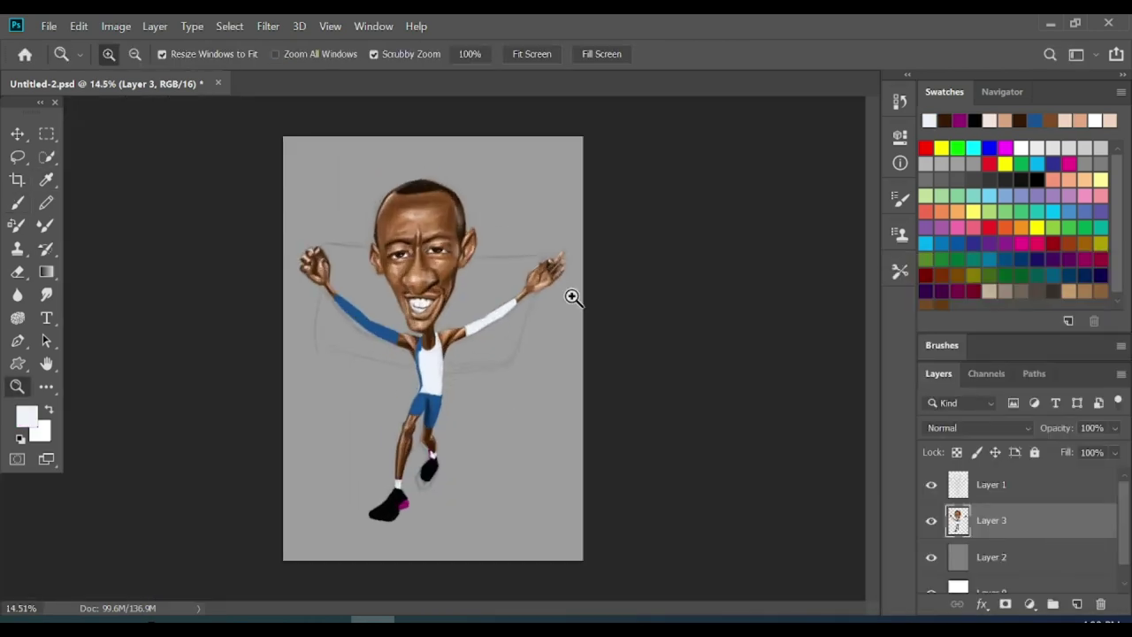
# On a new layer, outline and fill a solid red flag between the raised hands.
pyautogui.keyDown('ctrl'); pyautogui.click(1077, 604); pyautogui.keyUp('ctrl')
pyautogui.moveTo(442, 288); pyautogui.dragTo(477, 289)
pyautogui.click(27, 415)
pyautogui.click(1064, 298)
pyautogui.press('b')
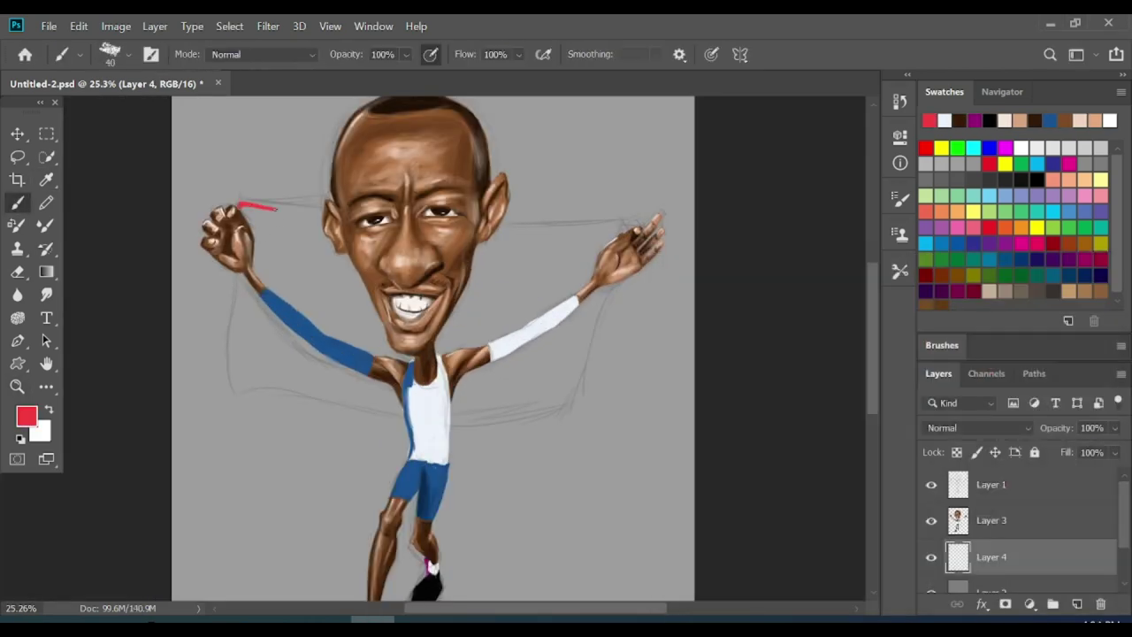
pyautogui.moveTo(277, 209); pyautogui.dragTo(632, 226)
pyautogui.moveTo(239, 205)
pyautogui.mouseDown()
pyautogui.moveTo(228, 384)
pyautogui.moveTo(633, 228)
pyautogui.moveTo(234, 376)
pyautogui.mouseUp()
pyautogui.moveTo(302, 222)
pyautogui.mouseDown()
pyautogui.moveTo(292, 354)
pyautogui.moveTo(398, 394)
pyautogui.moveTo(566, 327)
pyautogui.moveTo(450, 256)
pyautogui.moveTo(619, 234)
pyautogui.mouseUp()
# Extend the red flag fill, hide the sketch layer and return to Layer 3.
pyautogui.press('z')
pyautogui.moveTo(531, 310); pyautogui.dragTo(424, 309)
pyautogui.click(1017, 520)
pyautogui.click(931, 484)
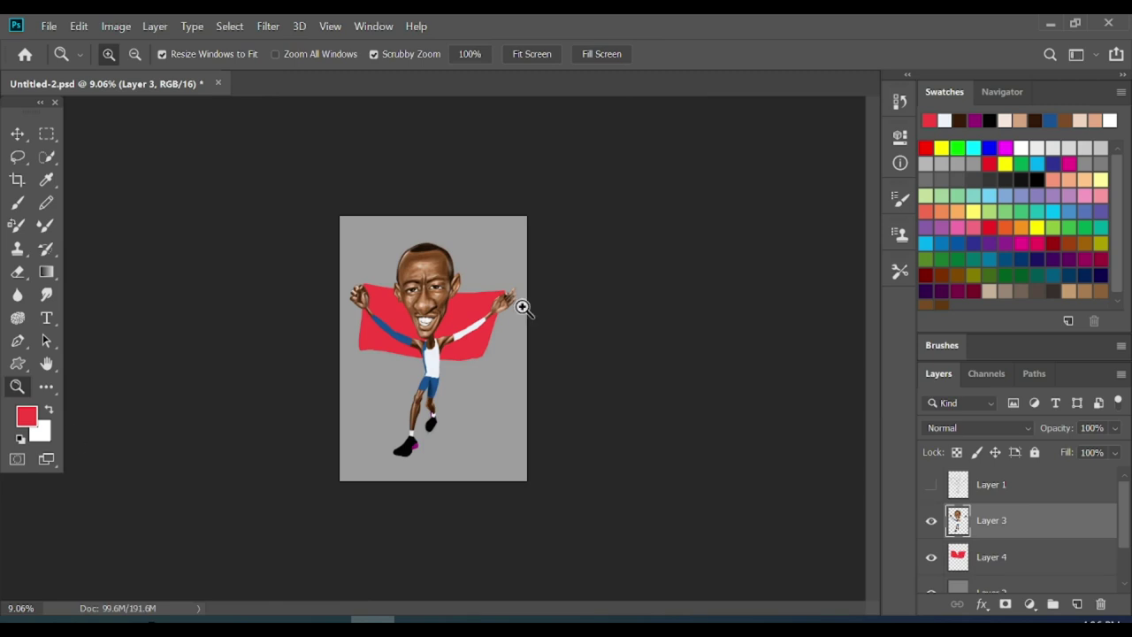
pyautogui.moveTo(523, 306); pyautogui.dragTo(584, 307)
pyautogui.scroll(2, 434, 345)
pyautogui.press('b')
pyautogui.keyDown('alt'); pyautogui.click(283, 482); pyautogui.keyUp('alt')
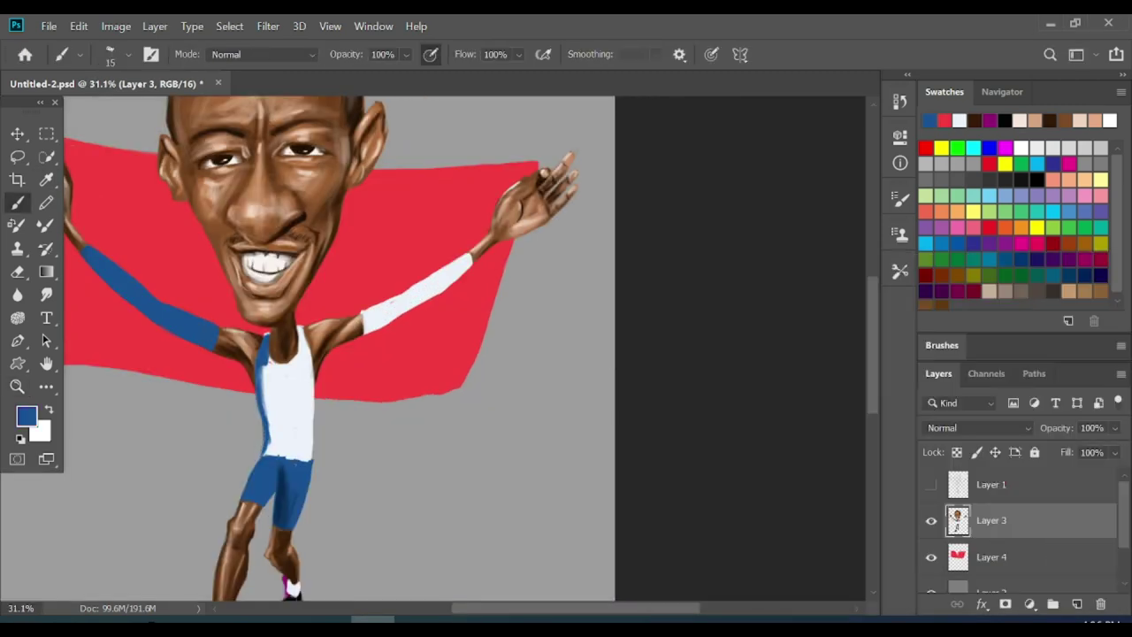
# Shade the blue sleeve and shorts in dark navy at 43% opacity, then add light blue highlights.
pyautogui.scroll(3, 425, 345)
pyautogui.press('4')
pyautogui.press('3')
pyautogui.press(']')
pyautogui.press(']')
pyautogui.press(']')
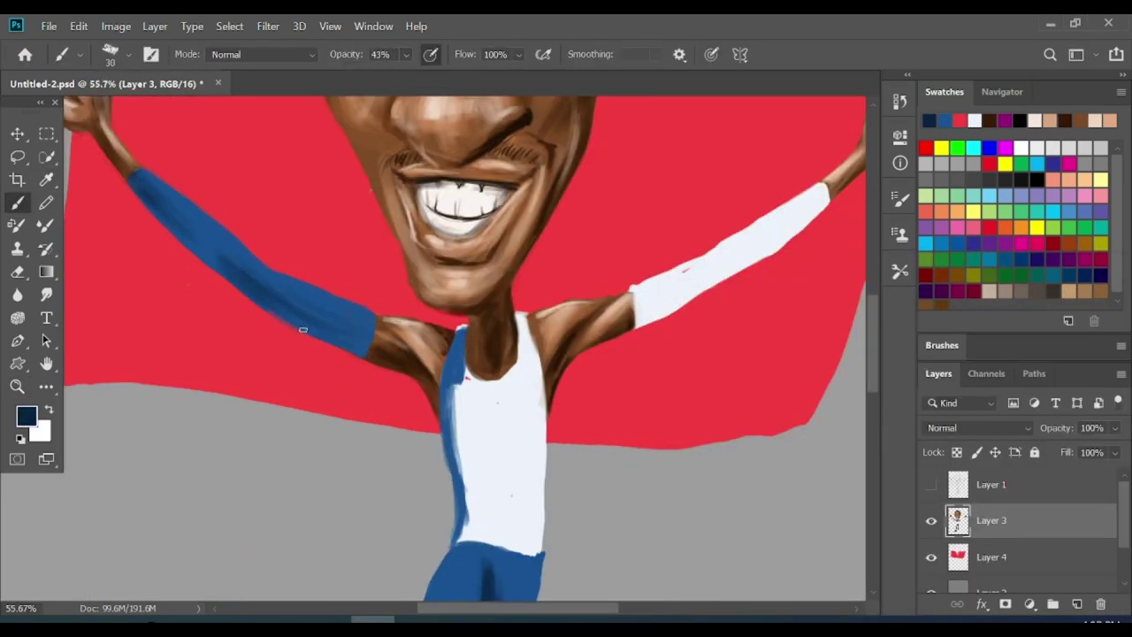
pyautogui.scroll(-2, 425, 345)
pyautogui.moveTo(496, 412); pyautogui.dragTo(509, 504)
pyautogui.keyDown('alt'); pyautogui.click(531, 425); pyautogui.keyUp('alt')
pyautogui.moveTo(451, 398); pyautogui.dragTo(424, 460)
pyautogui.moveTo(474, 402); pyautogui.dragTo(451, 460)
# Paint blue stripes across the white vest with a slightly smaller brush.
pyautogui.scroll(-2, 434, 345)
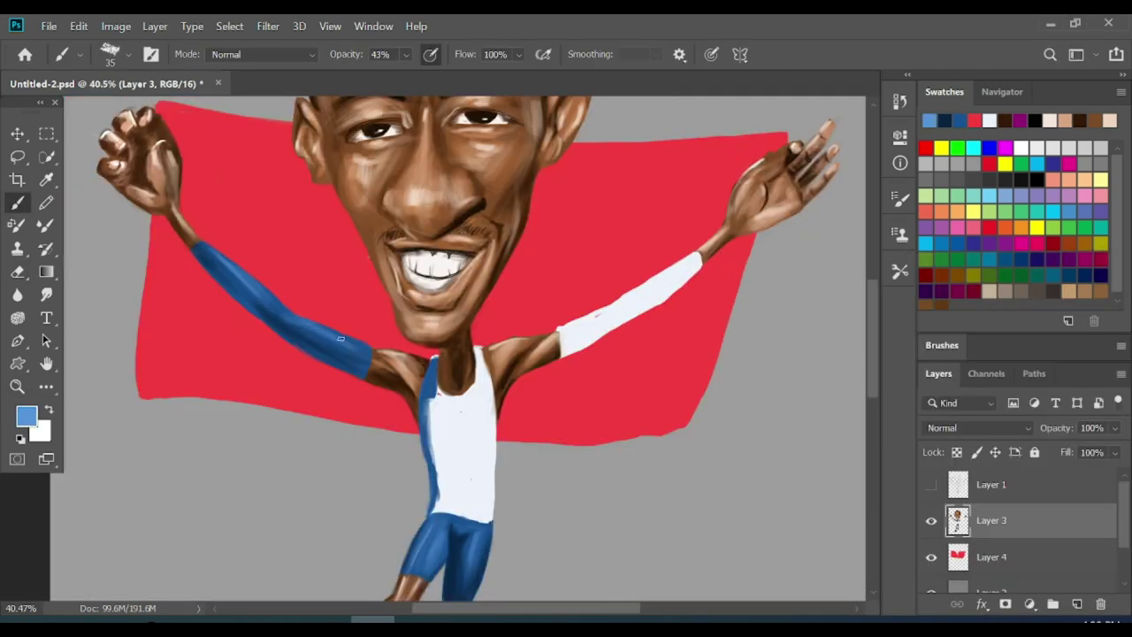
pyautogui.scroll(-1, 434, 345)
pyautogui.press('[')
pyautogui.scroll(-1, 570, 387)
pyautogui.click(26, 415)
pyautogui.click(1061, 298)
pyautogui.press('d')
pyautogui.press('z')
pyautogui.scroll(2, 451, 340)
pyautogui.press('b')
pyautogui.keyDown('alt'); pyautogui.click(353, 442); pyautogui.keyUp('alt')
pyautogui.moveTo(335, 291)
pyautogui.mouseDown()
pyautogui.moveTo(357, 285)
pyautogui.moveTo(361, 305)
pyautogui.mouseUp()
# Shade the white forearm sleeve with grey at 50% opacity.
pyautogui.press('x')
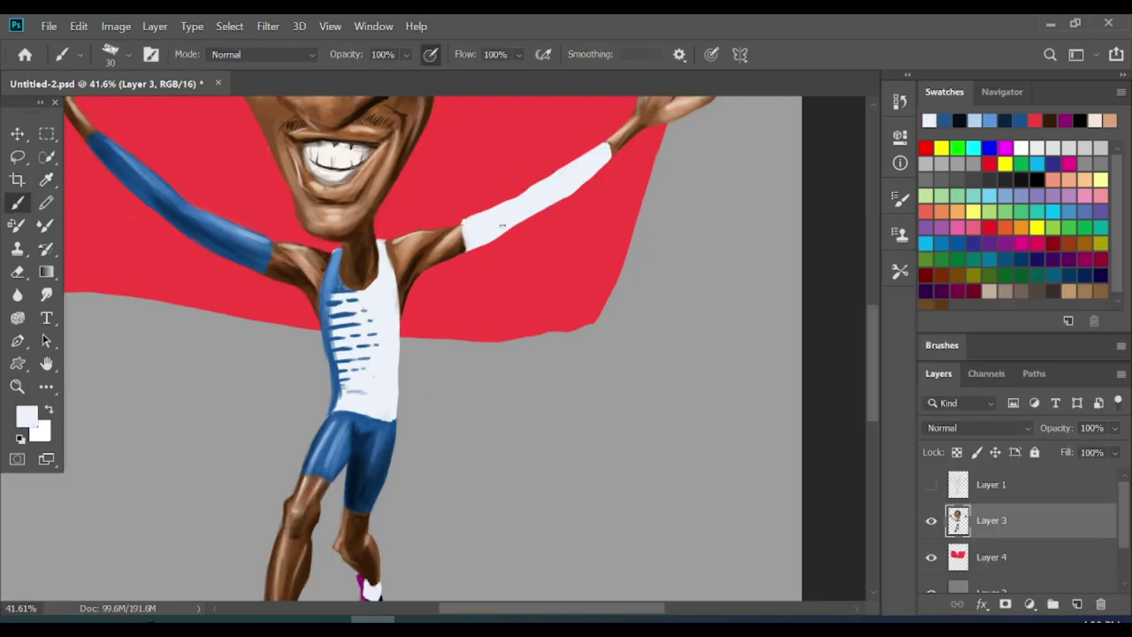
pyautogui.press('d')
pyautogui.press('5')
pyautogui.press(']')
pyautogui.press(']')
pyautogui.moveTo(467, 244); pyautogui.dragTo(610, 157)
# Switch to the eraser and sample a skin tone as the colour.
pyautogui.press('e')
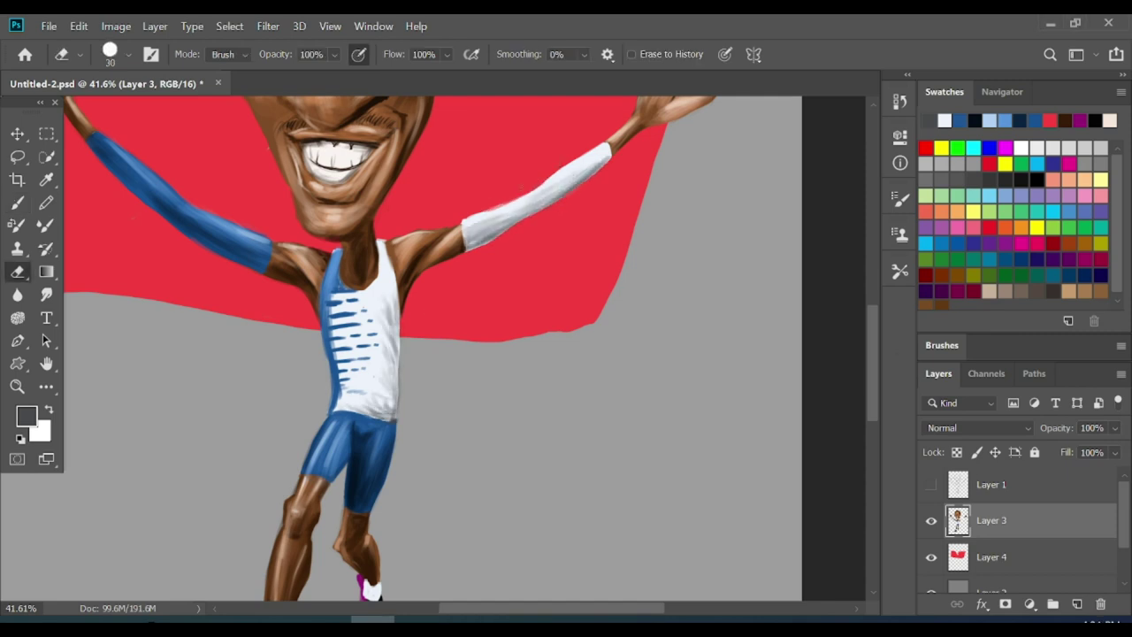
pyautogui.click(27, 415)
pyautogui.click(354, 265)
pyautogui.click(1061, 298)
pyautogui.press('[')
pyautogui.press('[')
pyautogui.press('[')
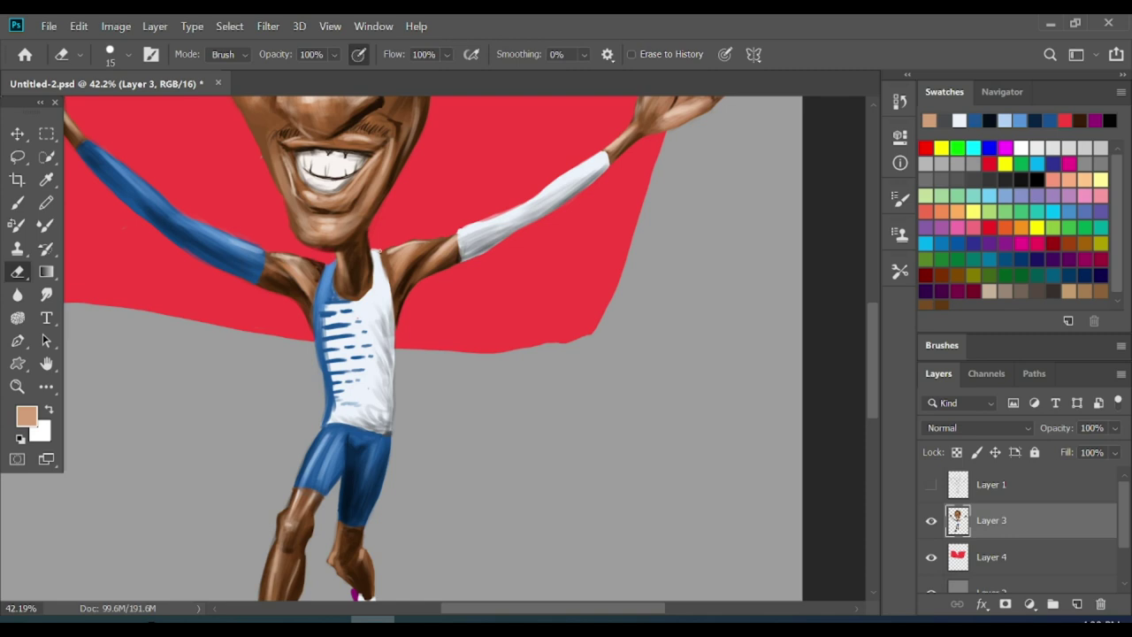
pyautogui.hotkey('ctrl', '0')
# Zoom in on the legs and paint white highlights on the front and back shoes.
pyautogui.moveTo(434, 496); pyautogui.dragTo(478, 495)
pyautogui.press('b')
pyautogui.press('x')
pyautogui.moveTo(281, 515)
pyautogui.mouseDown()
pyautogui.moveTo(328, 510)
pyautogui.moveTo(350, 491)
pyautogui.mouseUp()
pyautogui.moveTo(403, 435); pyautogui.dragTo(434, 402)
pyautogui.press('[')
pyautogui.press('x')
# Paint a black band across the top of the flag at full opacity.
pyautogui.click(27, 415)
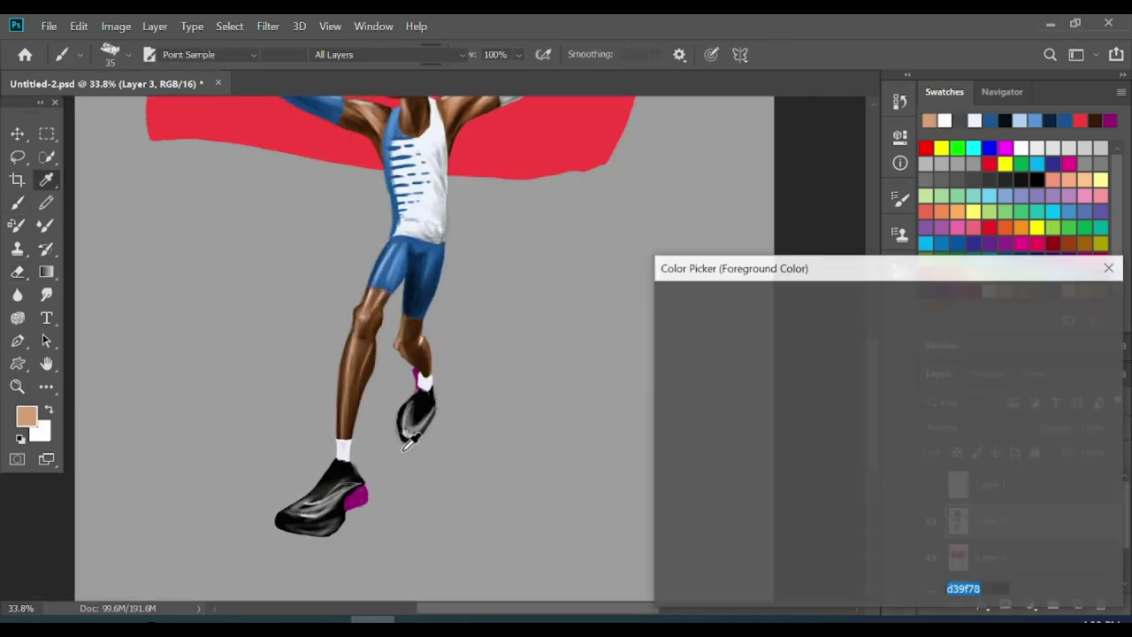
pyautogui.press('Return')
pyautogui.press(']')
pyautogui.press(']')
pyautogui.moveTo(601, 253); pyautogui.dragTo(529, 373)
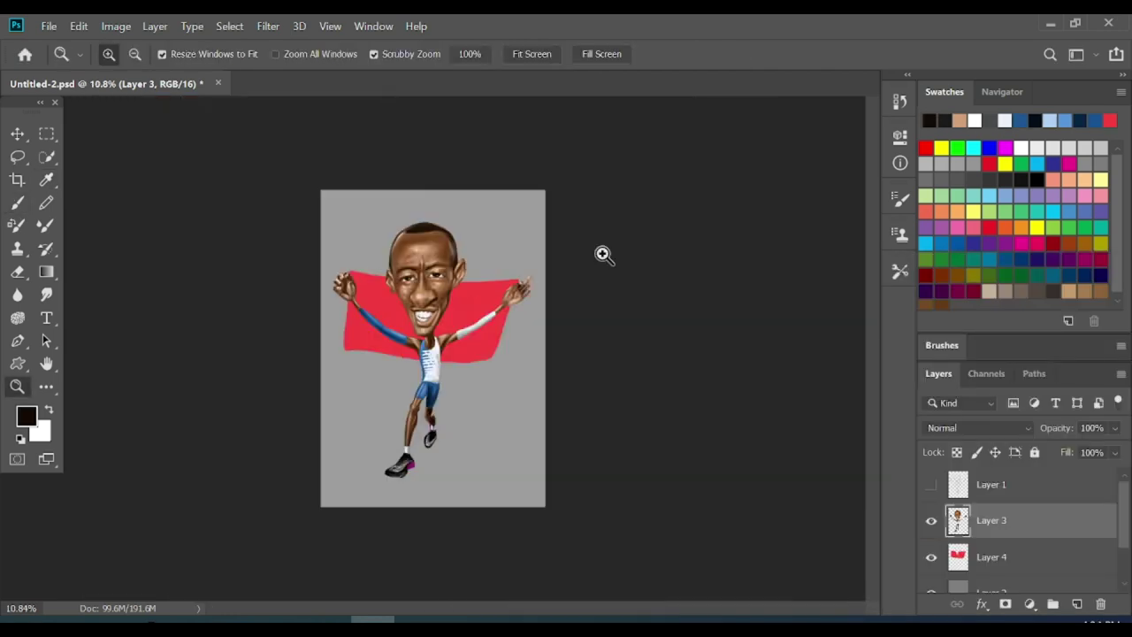
pyautogui.press('x')
pyautogui.press('0')
pyautogui.press('[')
pyautogui.press('x')
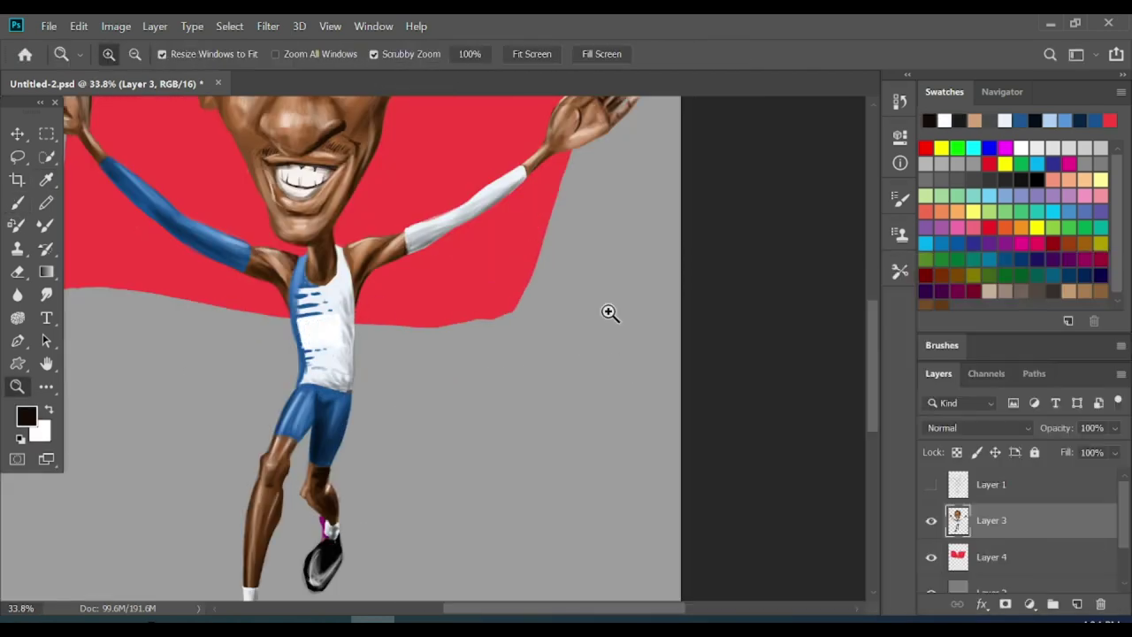
pyautogui.hotkey('alt', '[')
pyautogui.press(']')
pyautogui.moveTo(272, 255); pyautogui.dragTo(570, 277)
pyautogui.moveTo(260, 193); pyautogui.dragTo(320, 207)
# Extend and finish the black top band across the flag.
pyautogui.moveTo(485, 219); pyautogui.dragTo(611, 212)
pyautogui.moveTo(265, 199)
pyautogui.mouseDown()
pyautogui.moveTo(336, 252)
pyautogui.moveTo(575, 265)
pyautogui.mouseUp()
pyautogui.press(']')
pyautogui.press(']')
pyautogui.press(']')
pyautogui.moveTo(468, 239); pyautogui.dragTo(599, 241)
# Outline and fill the lower flag band in green.
pyautogui.click(26, 416)
pyautogui.click(834, 404)
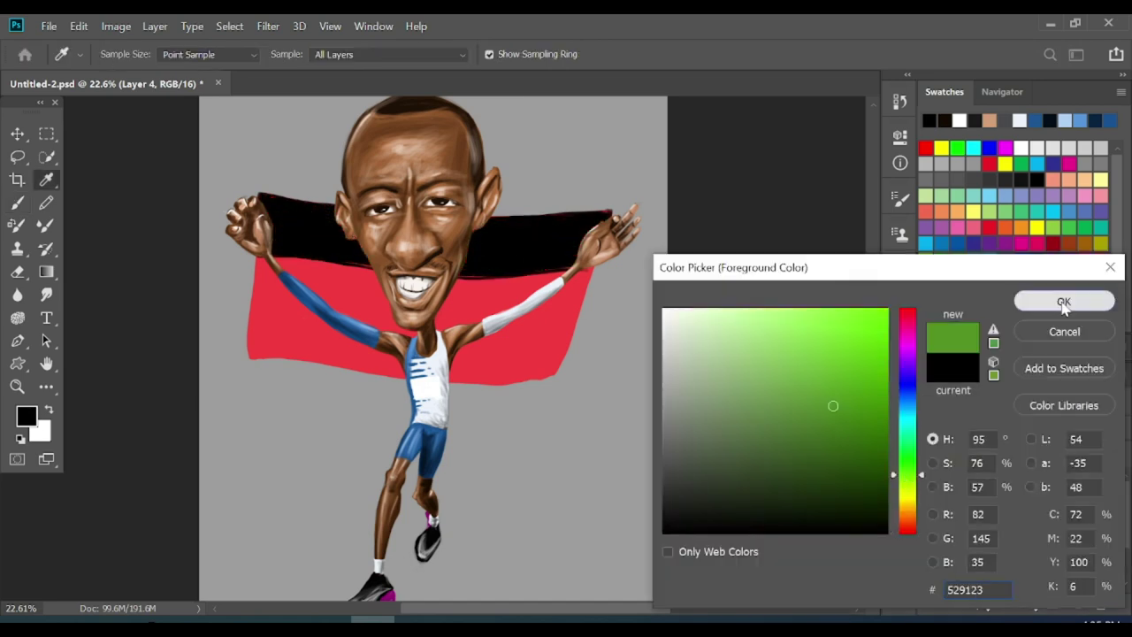
pyautogui.click(1061, 298)
pyautogui.press('[')
pyautogui.press('[')
pyautogui.press('[')
pyautogui.moveTo(252, 310); pyautogui.dragTo(314, 357)
pyautogui.moveTo(259, 318)
pyautogui.mouseDown()
pyautogui.moveTo(398, 349)
pyautogui.moveTo(557, 345)
pyautogui.moveTo(460, 371)
pyautogui.mouseUp()
# Paint white dividing stripes above and below the red band.
pyautogui.press('x')
pyautogui.moveTo(259, 257); pyautogui.dragTo(575, 265)
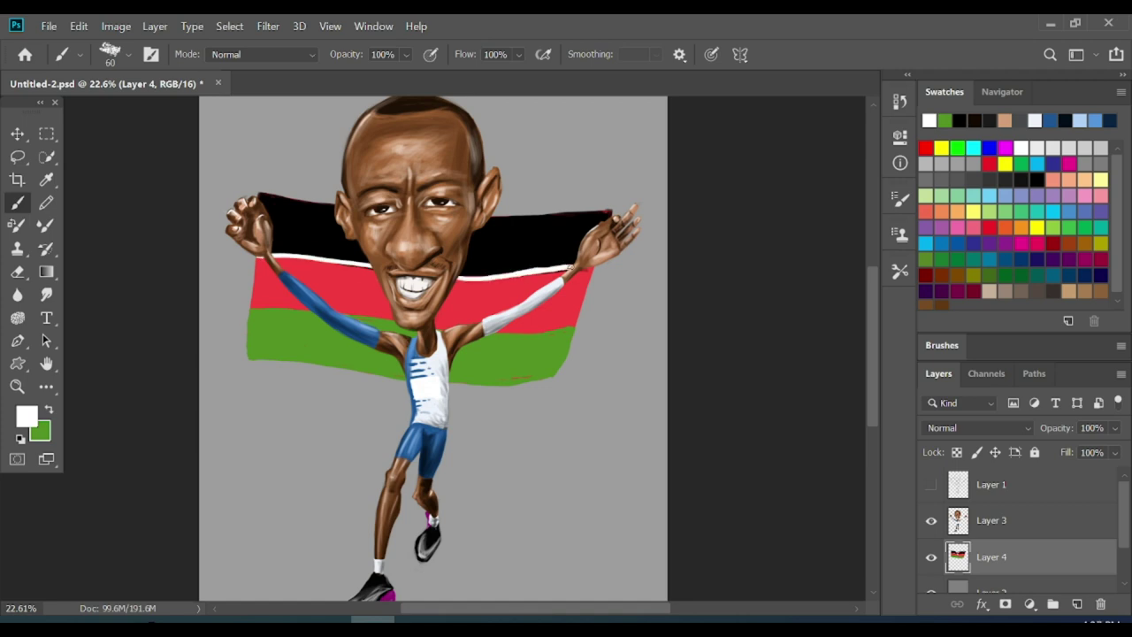
pyautogui.moveTo(250, 309); pyautogui.dragTo(574, 329)
pyautogui.press('x')
# Fill black behind the runner's neck with a smaller brush.
pyautogui.click(26, 415)
pyautogui.click(1062, 301)
pyautogui.press('[')
pyautogui.press('[')
pyautogui.press('[')
pyautogui.press('[')
pyautogui.click(27, 416)
pyautogui.click(672, 527)
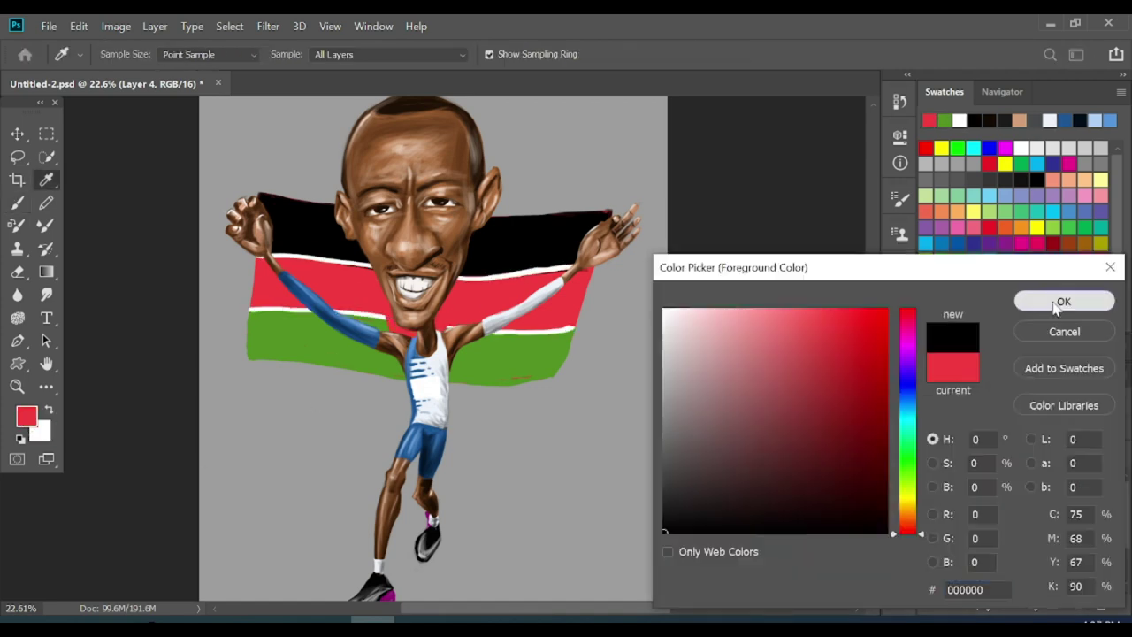
pyautogui.click(1061, 298)
pyautogui.moveTo(457, 281); pyautogui.dragTo(451, 324)
pyautogui.press('[')
# On Layer 3, letter WORLD RECORD in red on the vest and add blue numbers below.
pyautogui.press('x')
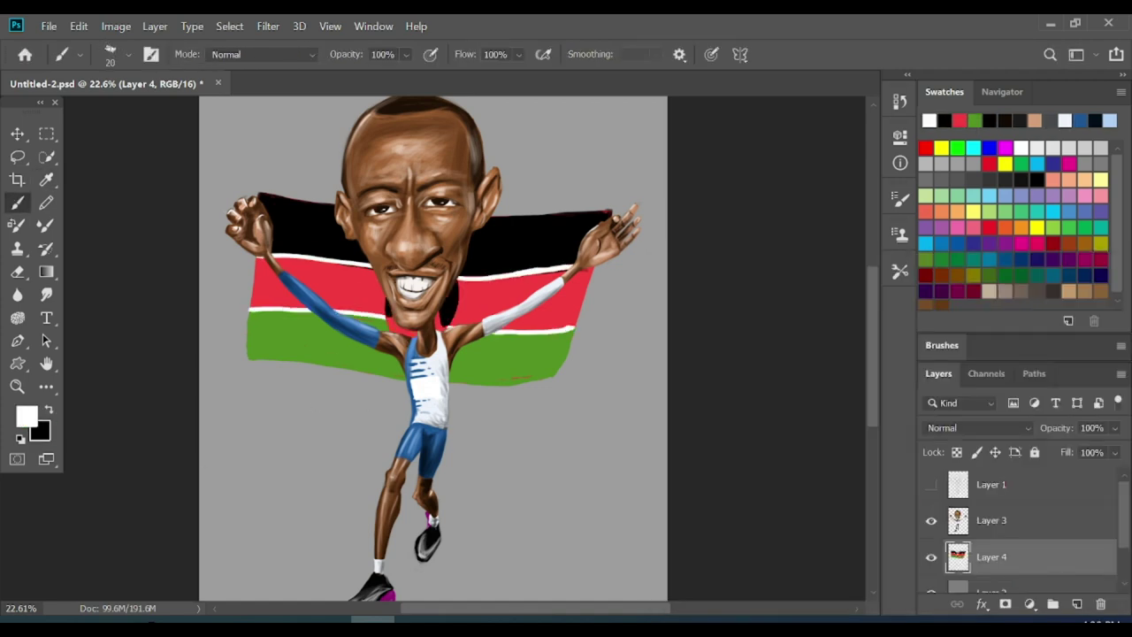
pyautogui.scroll(5, 442, 354)
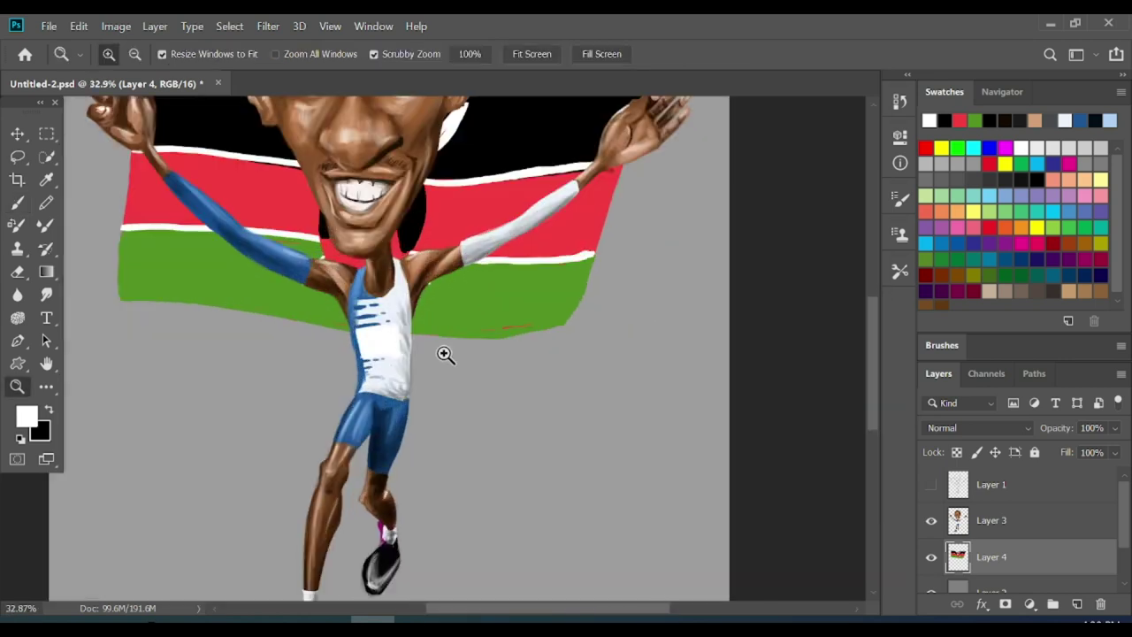
pyautogui.press('x')
pyautogui.press('[')
pyautogui.press('[')
pyautogui.press('[')
pyautogui.click(990, 520)
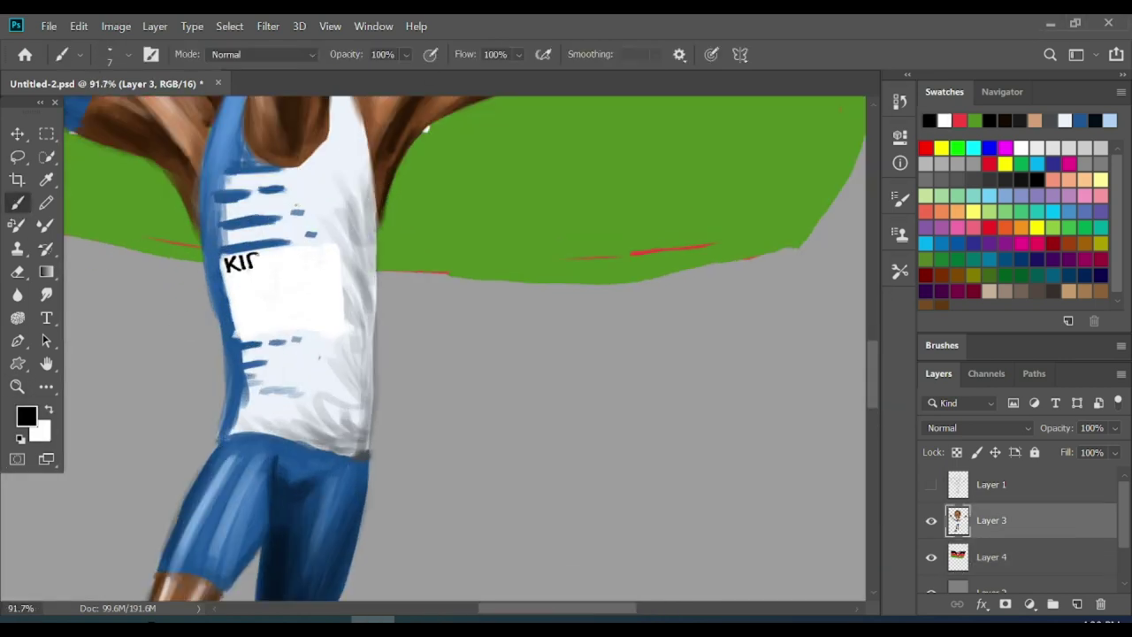
pyautogui.click(959, 120)
pyautogui.press(']')
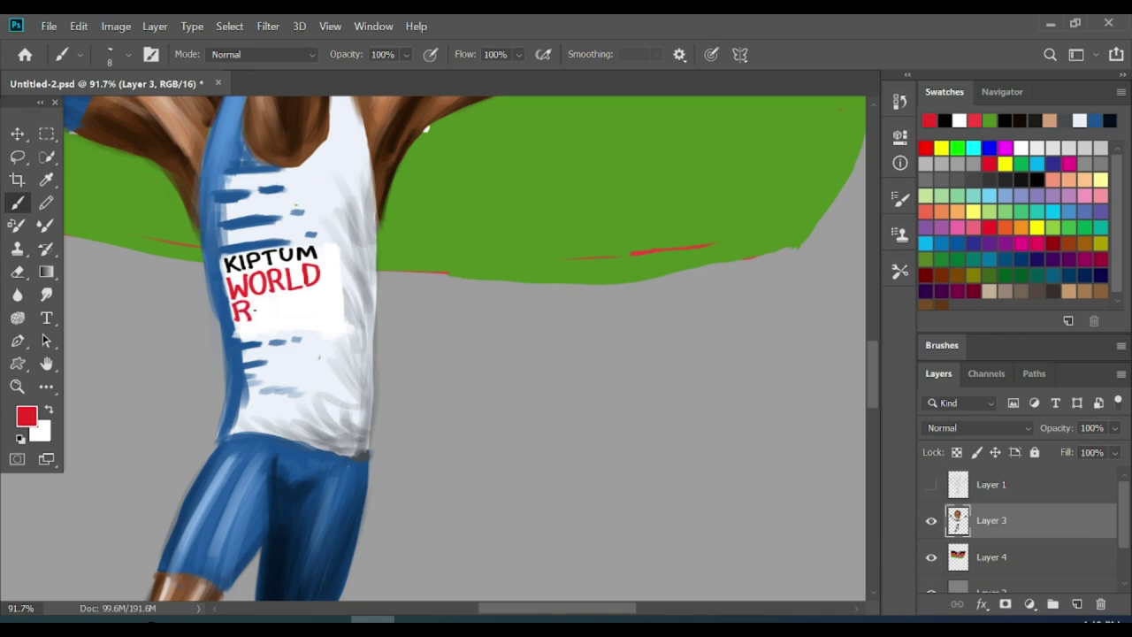
pyautogui.moveTo(254, 293); pyautogui.dragTo(324, 308)
pyautogui.click(1095, 121)
pyautogui.press('[')
pyautogui.moveTo(237, 323); pyautogui.dragTo(252, 334)
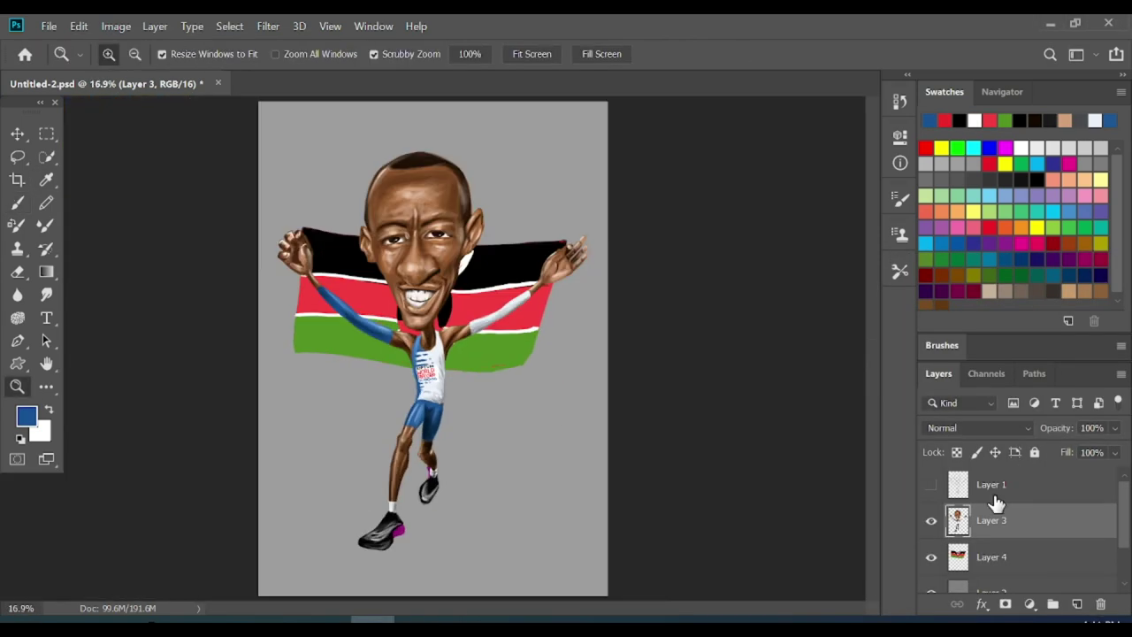
# Paint near-black folds and white highlight streaks across the flag.
pyautogui.moveTo(337, 271); pyautogui.dragTo(522, 266)
pyautogui.click(27, 415)
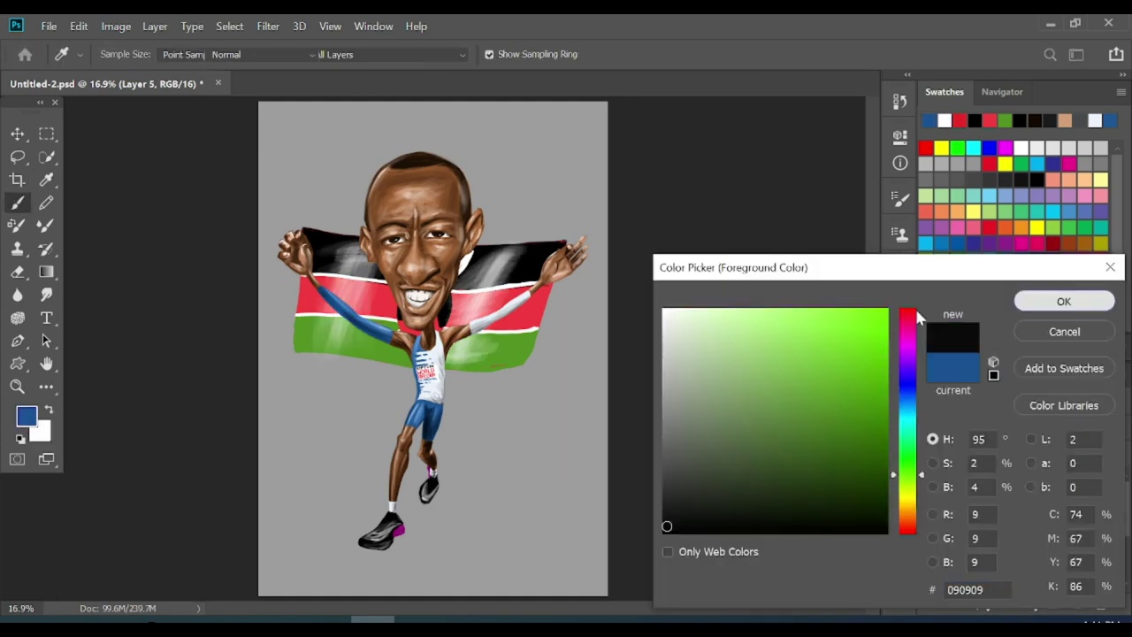
pyautogui.click(1061, 298)
pyautogui.press(']')
pyautogui.moveTo(380, 283); pyautogui.dragTo(553, 255)
pyautogui.moveTo(531, 292); pyautogui.dragTo(318, 283)
pyautogui.scroll(1, 432, 266)
pyautogui.press('x')
pyautogui.press('[')
pyautogui.press('[')
pyautogui.moveTo(530, 265); pyautogui.dragTo(309, 265)
# Restore full opacity and pick red for the shoes while reviewing the whole figure.
pyautogui.press('z')
pyautogui.hotkey('alt', ']')
pyautogui.moveTo(607, 321)
pyautogui.mouseDown()
pyautogui.moveTo(652, 278)
pyautogui.moveTo(495, 265)
pyautogui.mouseUp()
pyautogui.press('b')
pyautogui.press('x')
pyautogui.press('z')
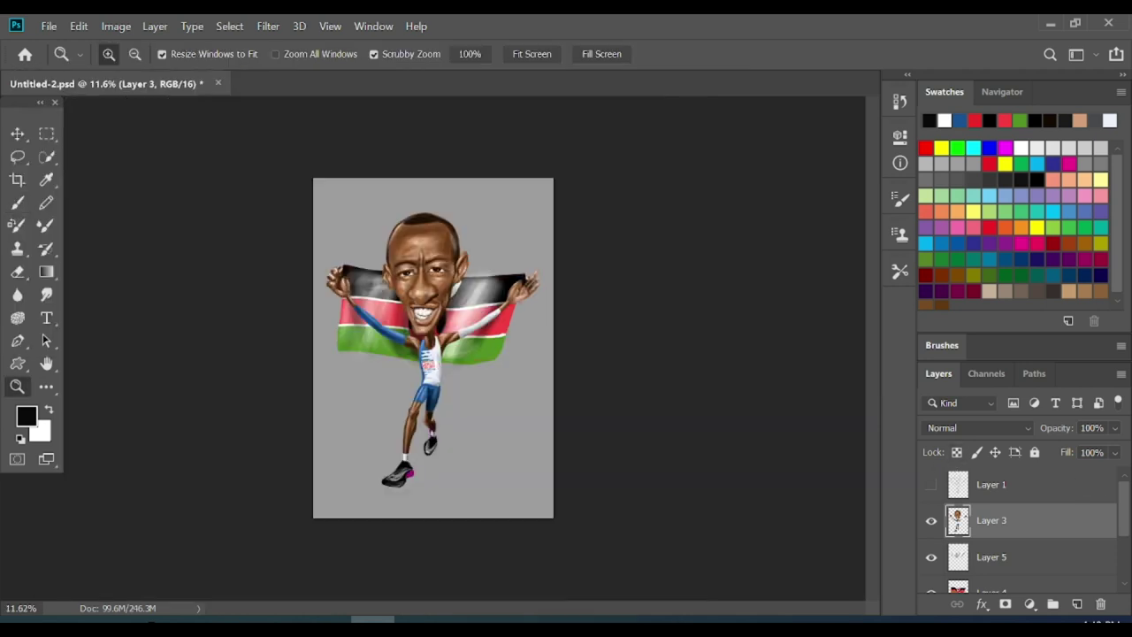
pyautogui.moveTo(398, 477); pyautogui.dragTo(496, 477)
pyautogui.click(25, 415)
pyautogui.press('Return')
pyautogui.press('b')
pyautogui.click(925, 147)
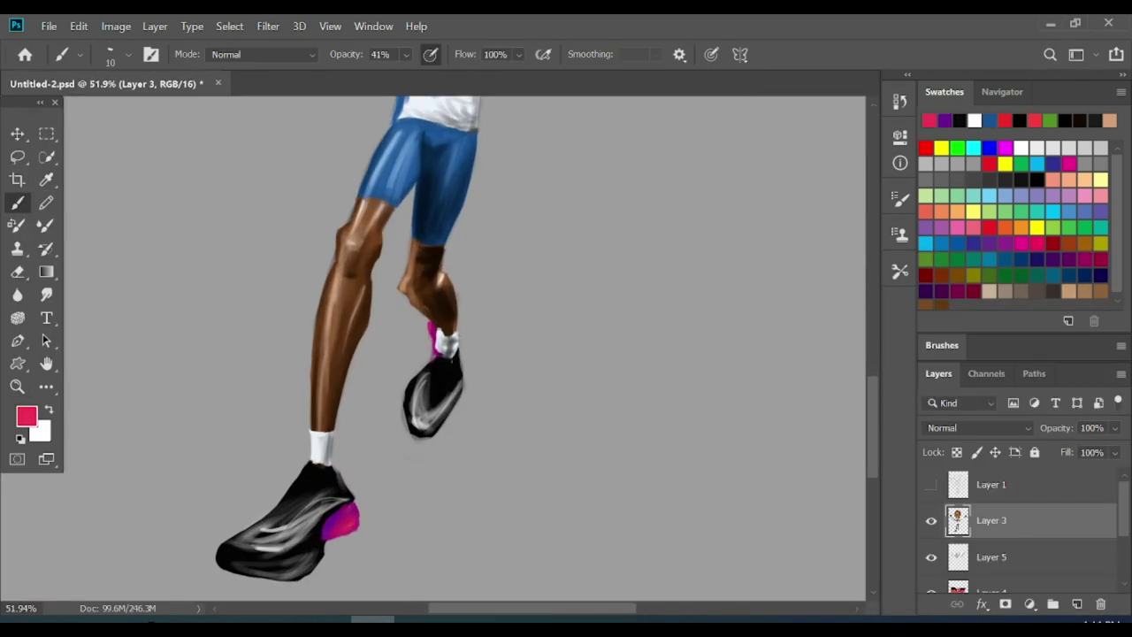
pyautogui.press('z')
pyautogui.moveTo(690, 301); pyautogui.dragTo(624, 298)
pyautogui.hotkey('alt', '[')
# Add a new white-filled background layer beneath the artwork.
pyautogui.press('b')
pyautogui.press('z')
pyautogui.keyDown('alt'); pyautogui.click(515, 399); pyautogui.keyUp('alt')
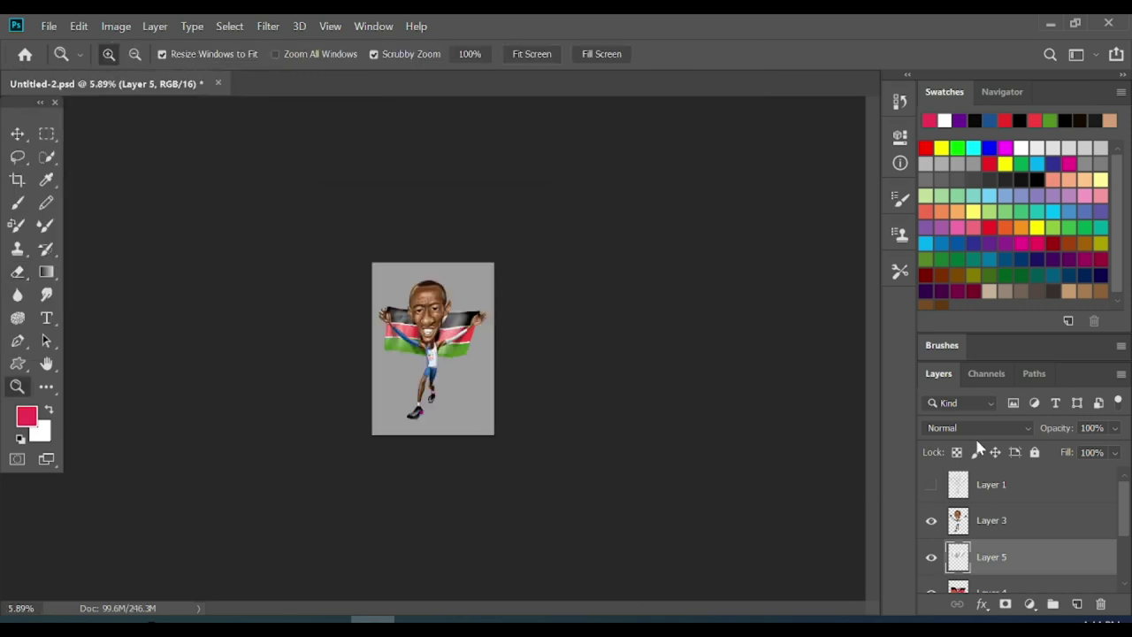
pyautogui.hotkey('ctrl', 'shift', 'alt', 'n')
pyautogui.hotkey('ctrl', 'BackSpace')
pyautogui.press('b')
pyautogui.press('d')
pyautogui.press('z')
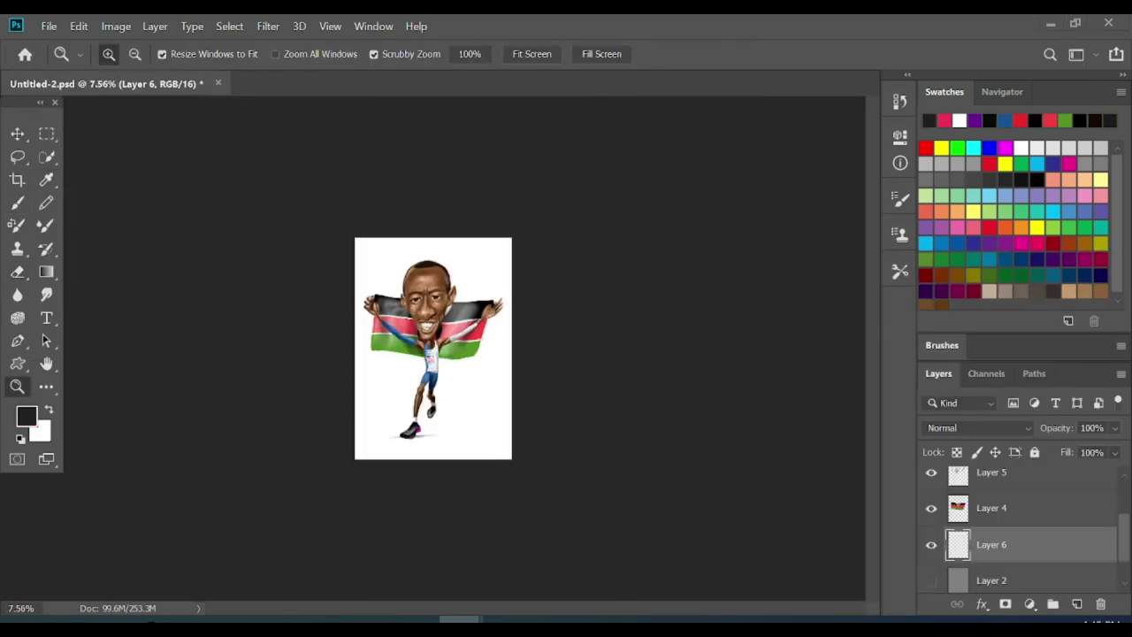
# Create a ground-shadow layer and choose a soft round brush for the shadow.
pyautogui.hotkey('ctrl', 'shift', 'alt', 'n')
pyautogui.moveTo(503, 466); pyautogui.dragTo(548, 465)
pyautogui.press('b')
pyautogui.press('x')
pyautogui.click(129, 54)
pyautogui.doubleClick(151, 253)
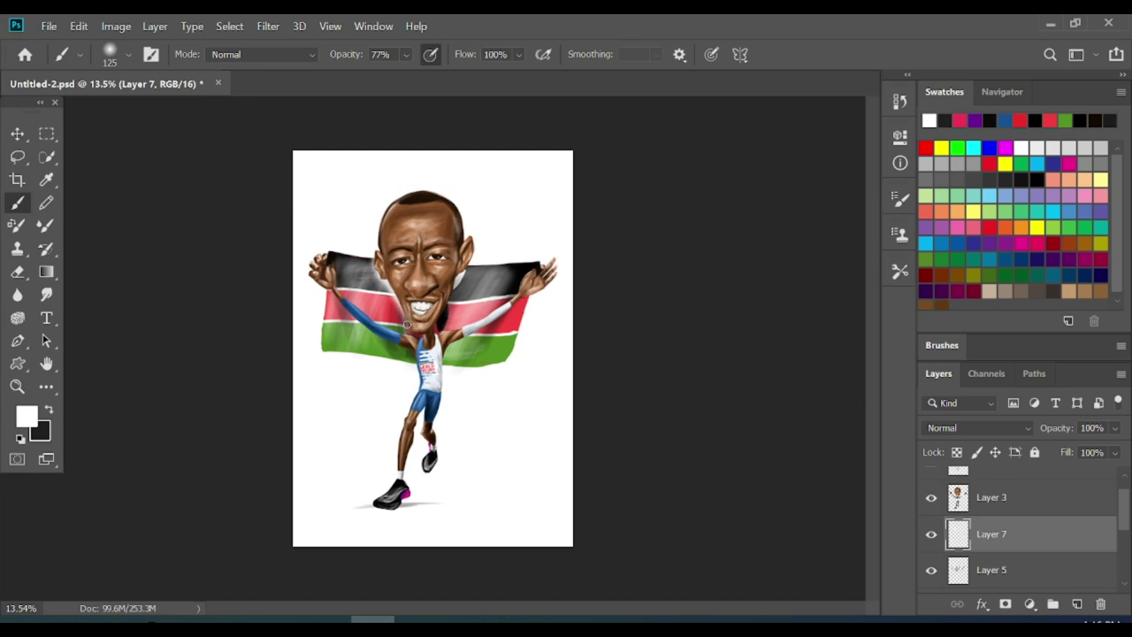